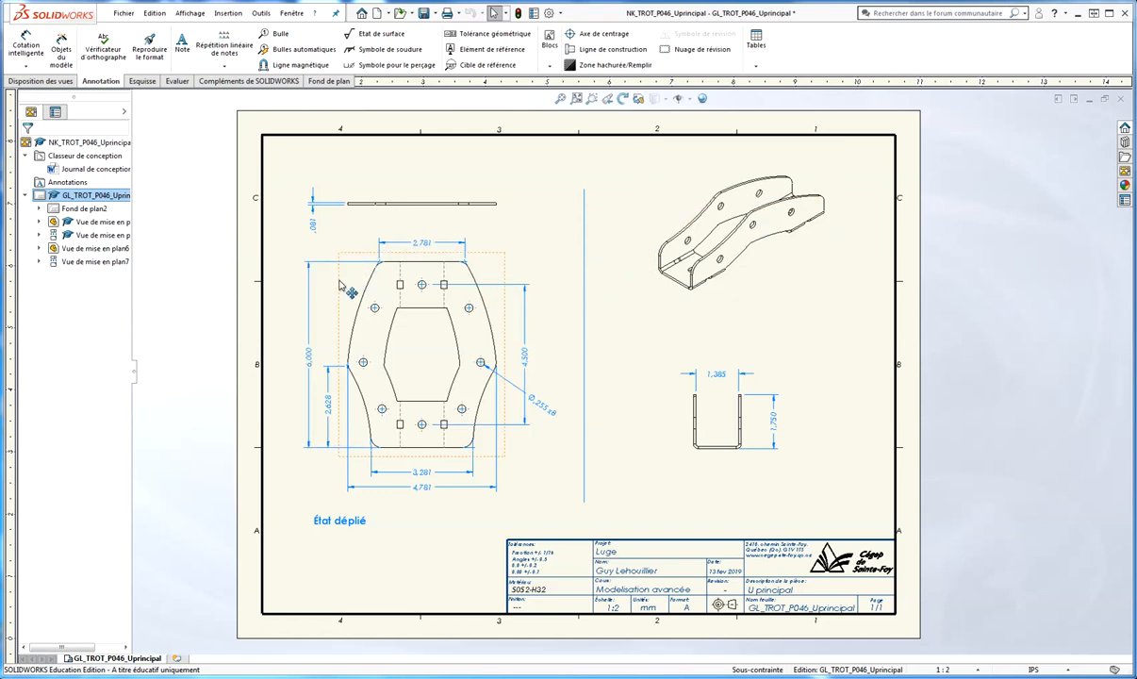
- Open the U-shaped part NK_TROT_P046_Uprincipal from the drawing's isometric view
right_click(720, 271)
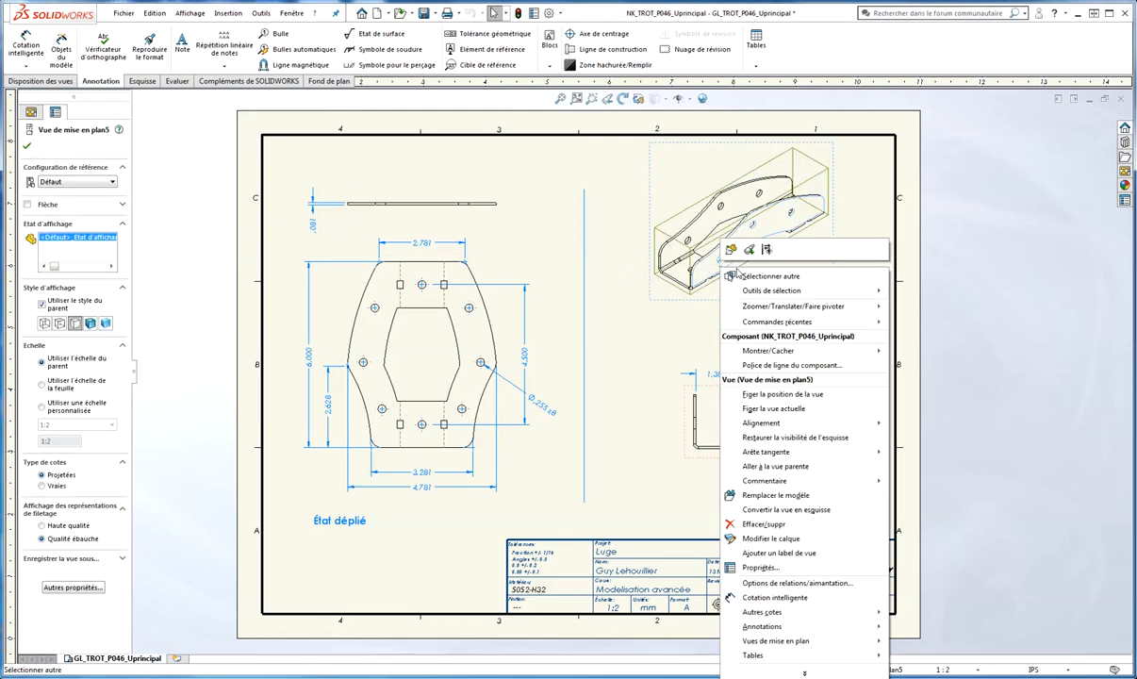
left_click(734, 252)
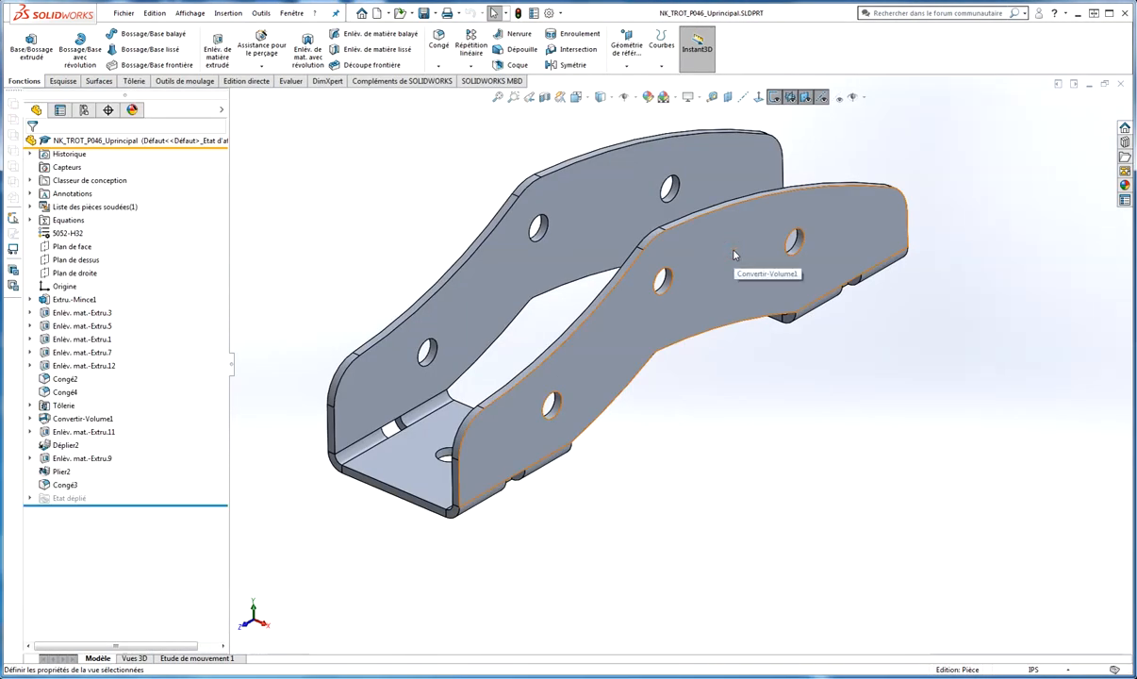
scroll(723, 297, "up", 3)
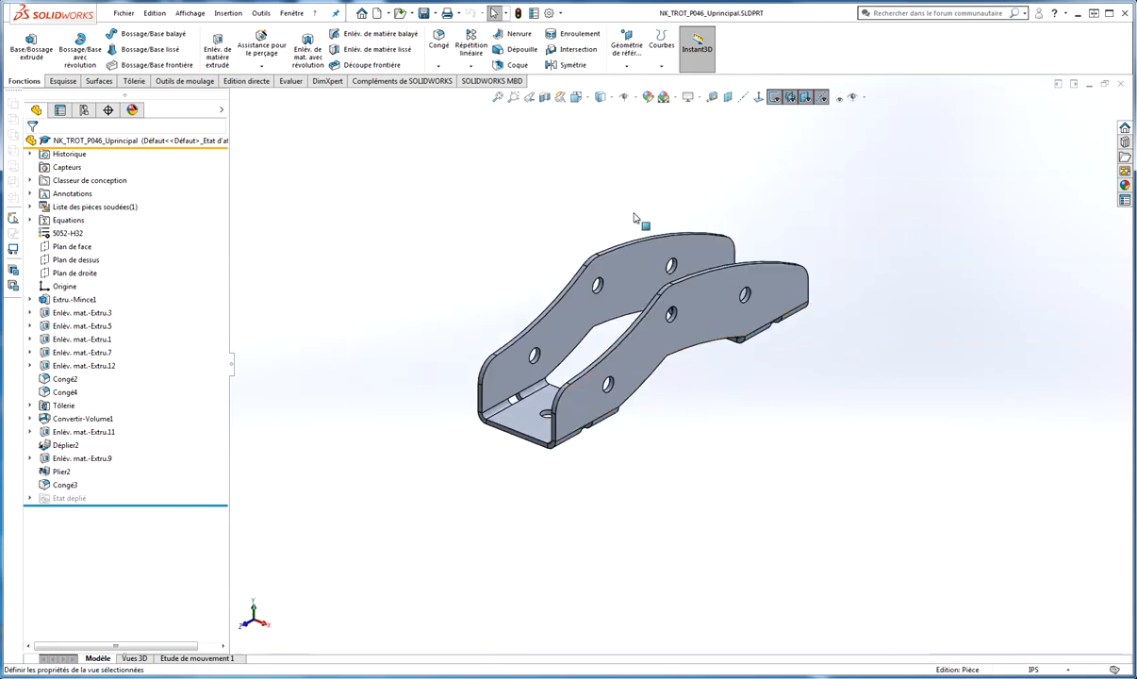
- View the sheet-metal part in its flattened state, and return it to the folded state
left_click(134, 82)
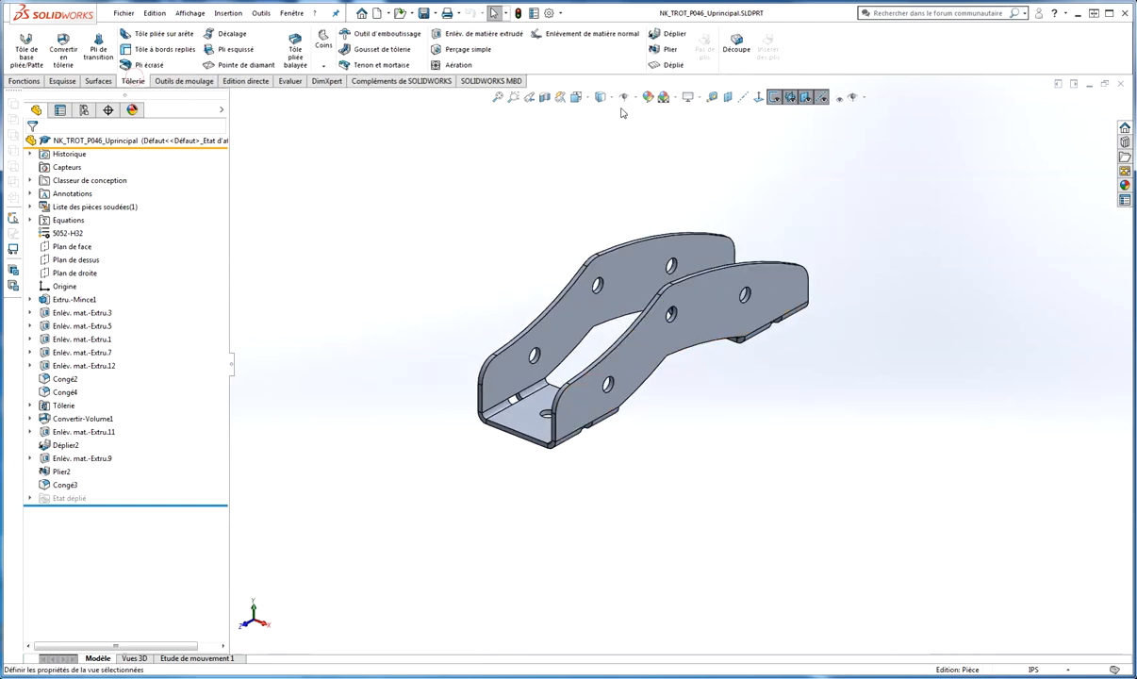
left_click(667, 64)
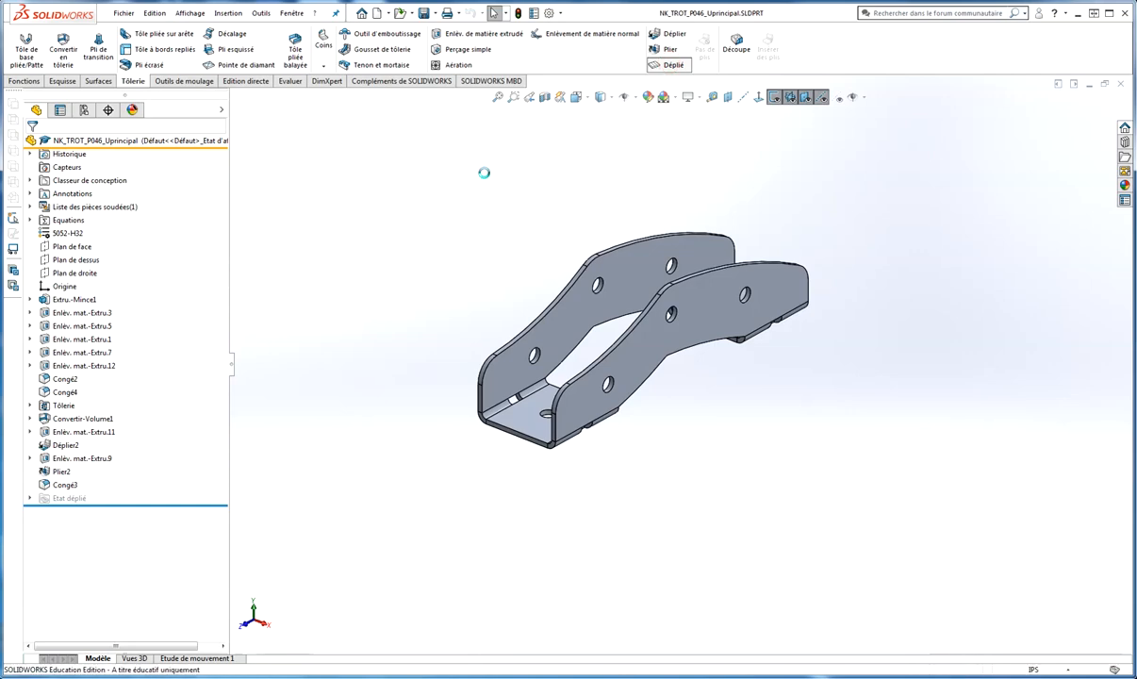
middle_click_drag(483, 177, 535, 154)
left_click(657, 63)
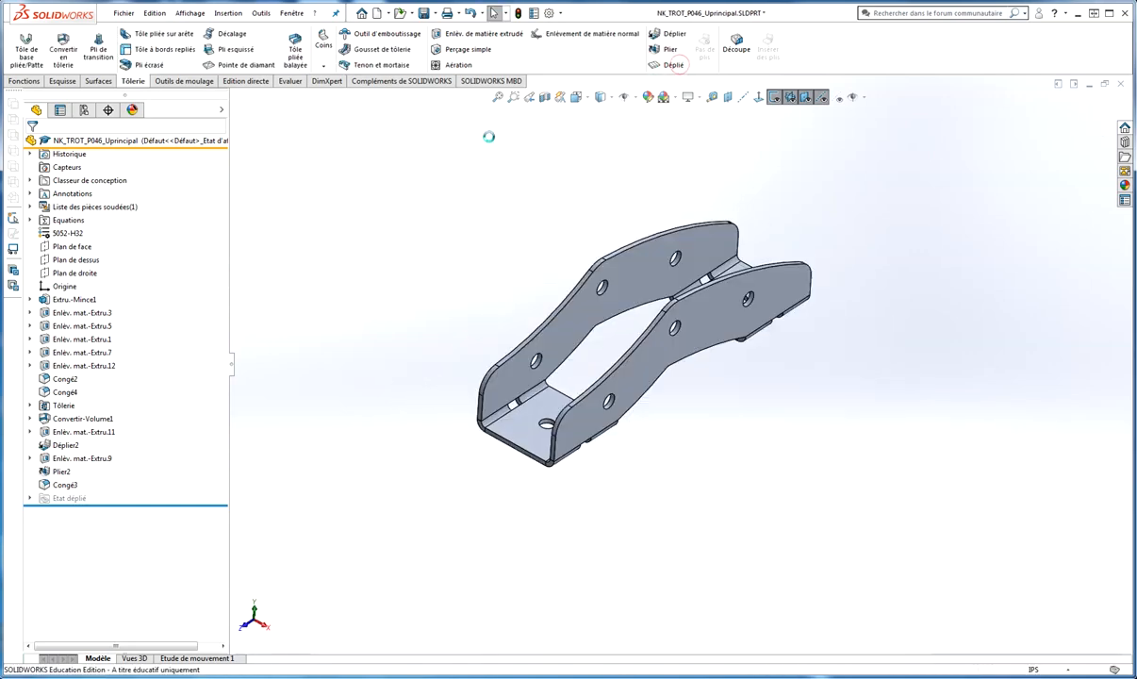
middle_click_drag(496, 199, 492, 283)
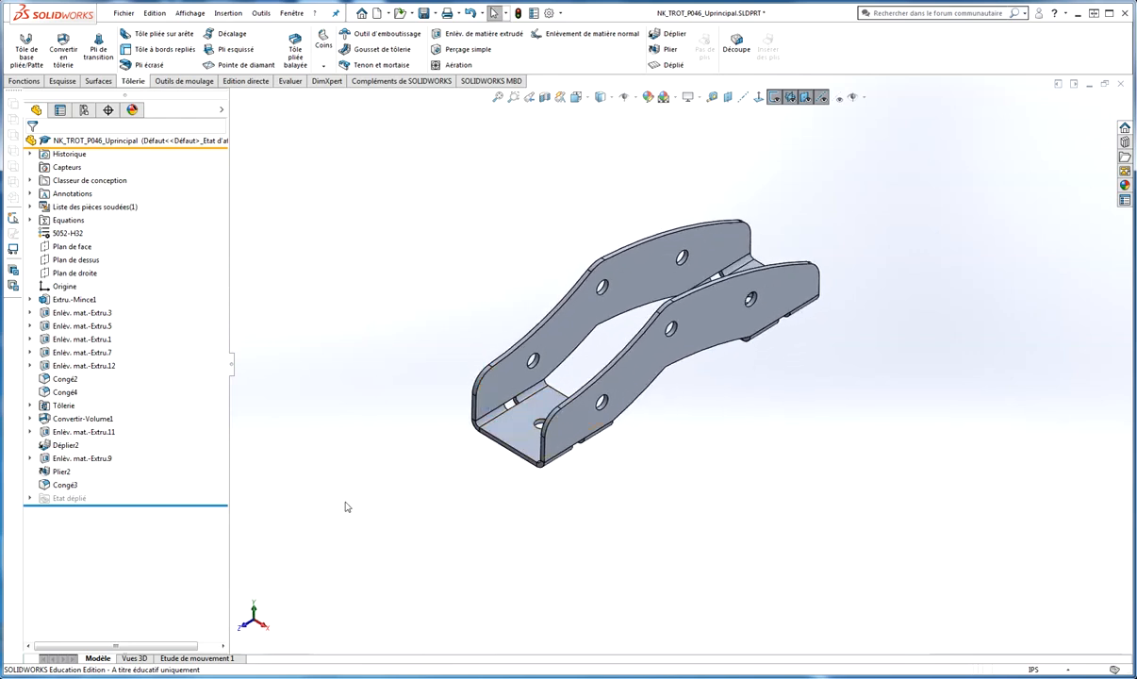
right_click(513, 435)
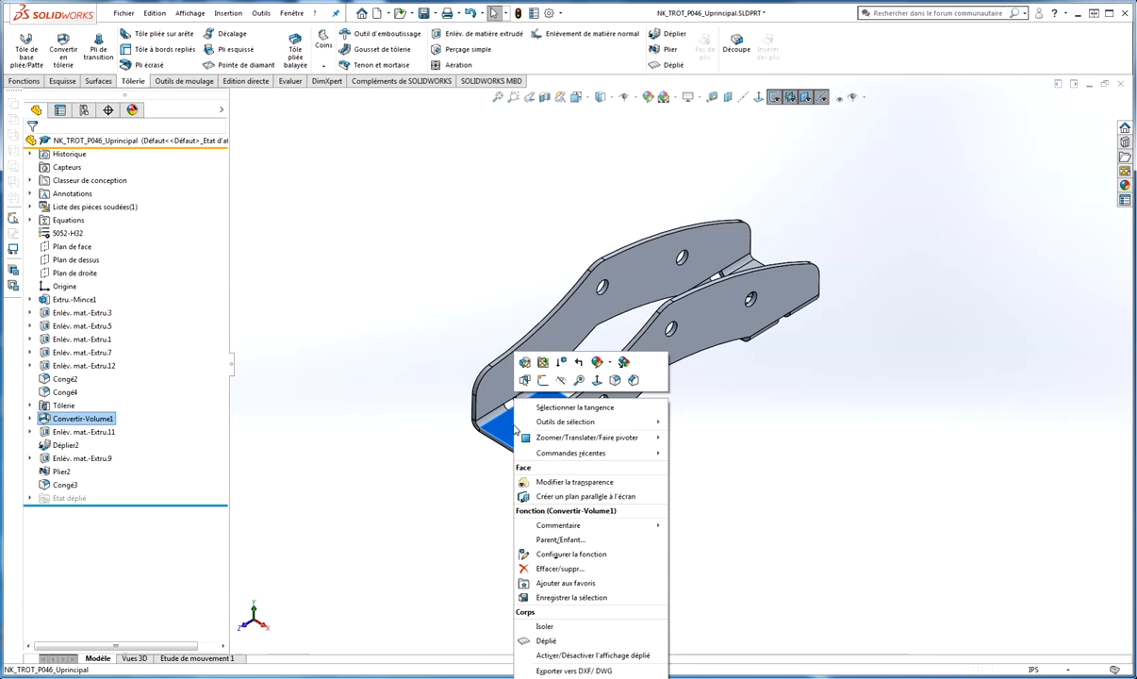
left_click(476, 279)
right_click(639, 252)
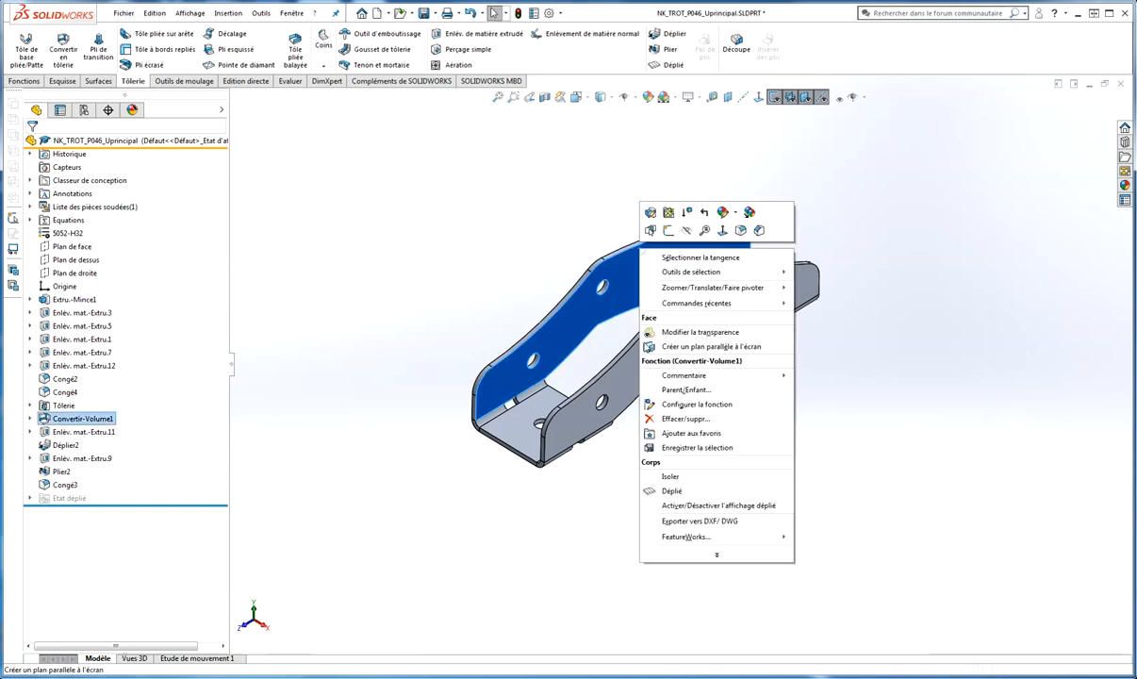
left_click(734, 524)
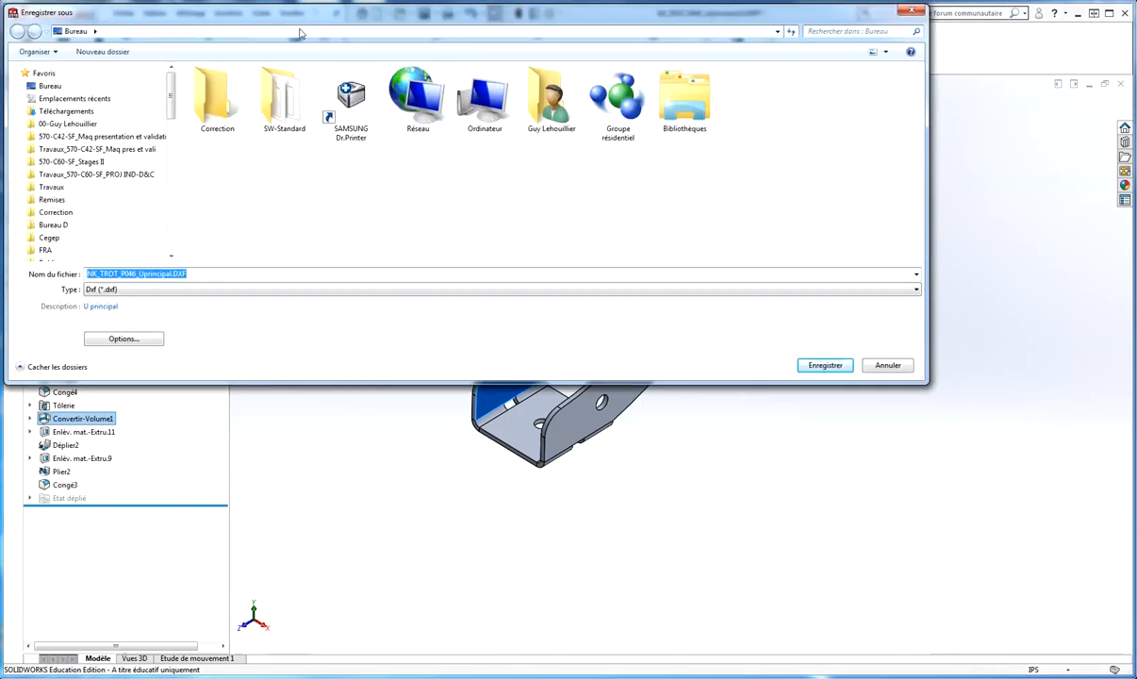
left_click_drag(286, 11, 377, 73)
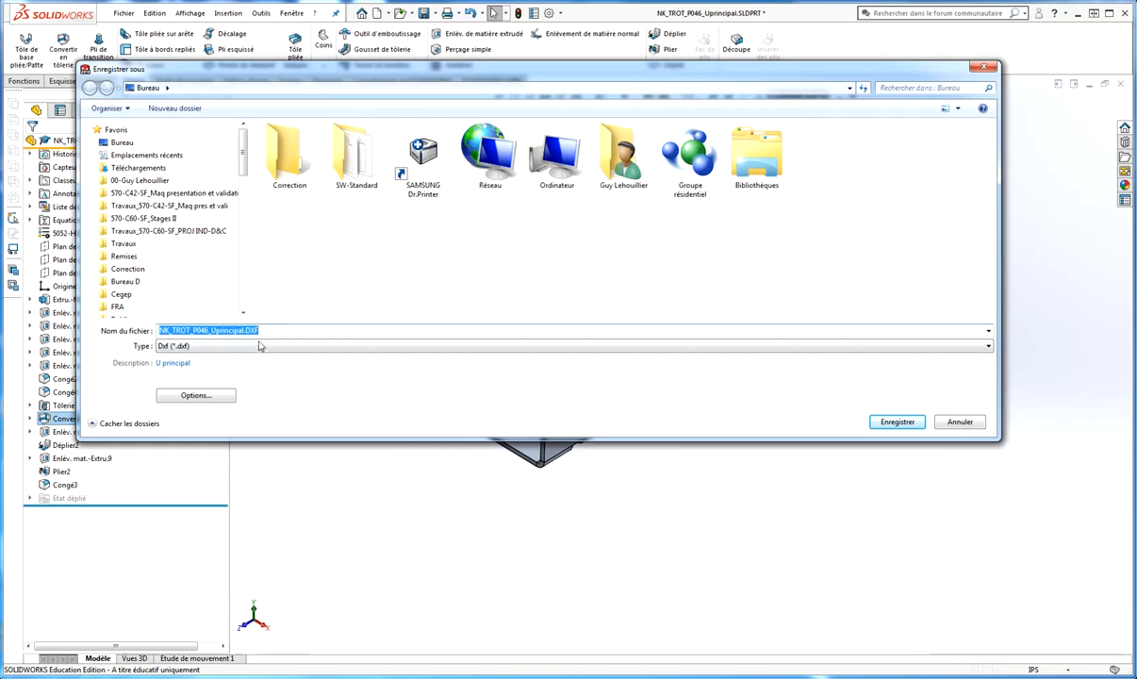
left_click(900, 424)
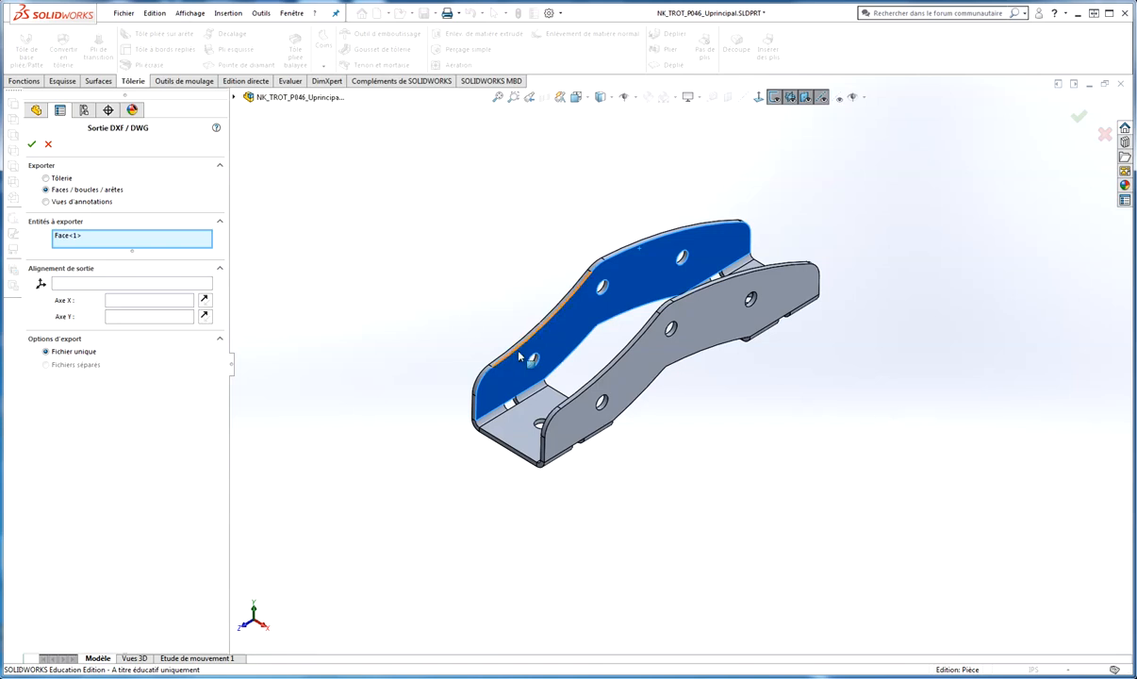
left_click(32, 143)
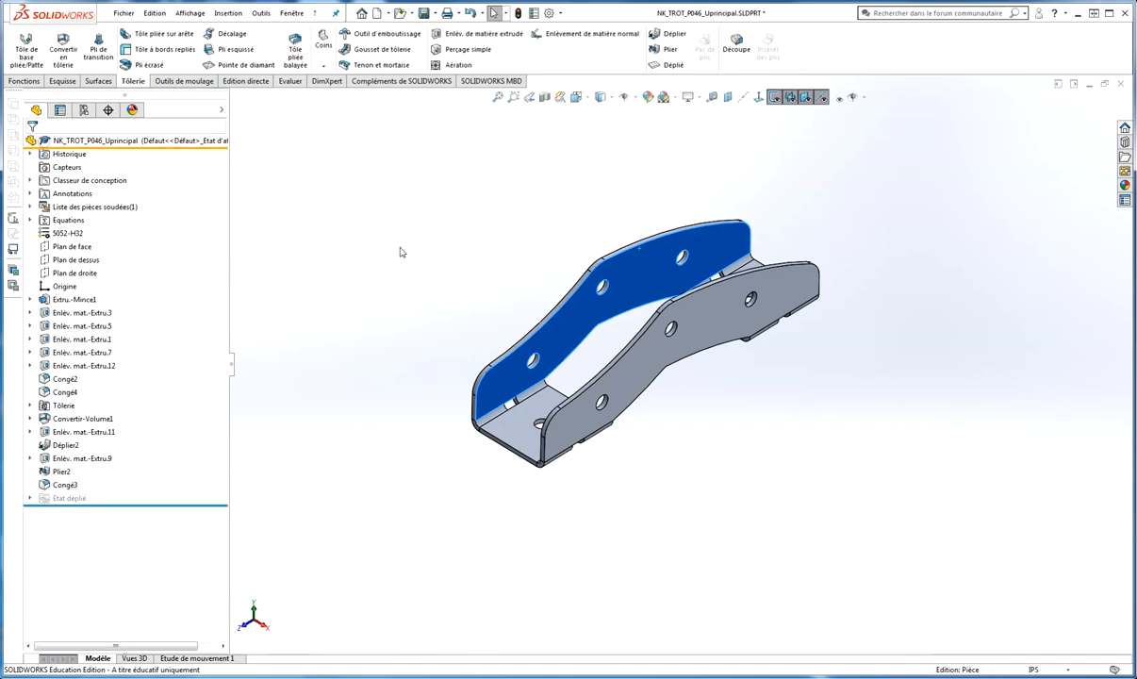
- Start the part's DXF/DWG export to NK_TROT_P046_Uprincipal.DXF on the desktop, accepting export options with version R2013 and splines as polylines
right_click(603, 262)
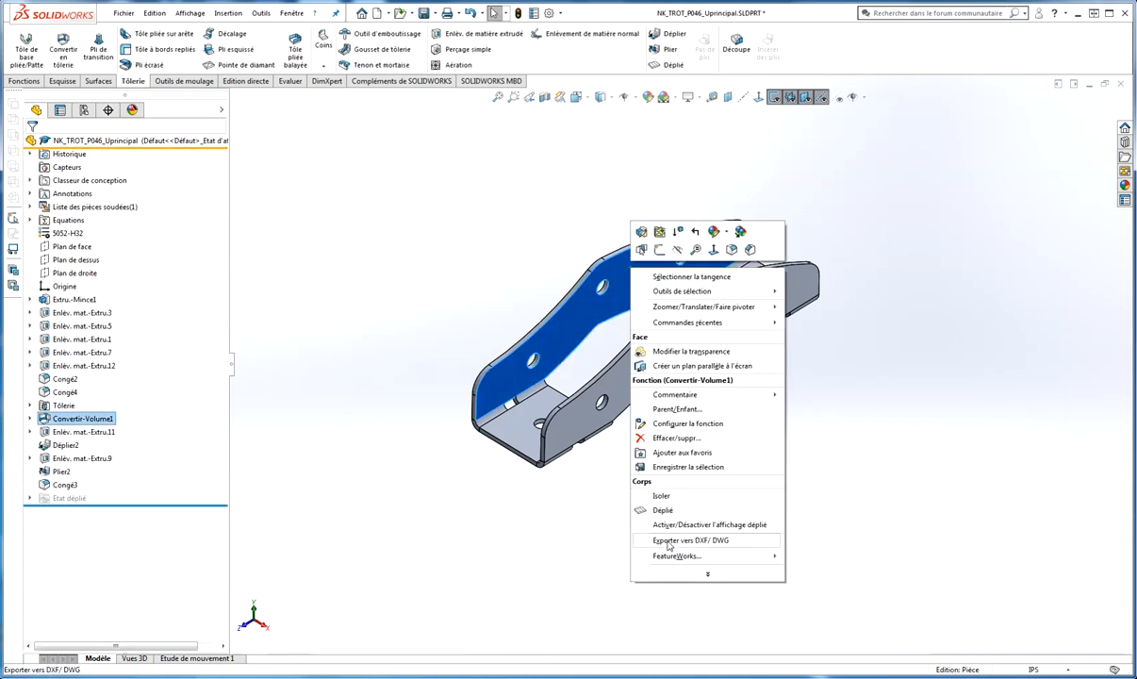
left_click(667, 541)
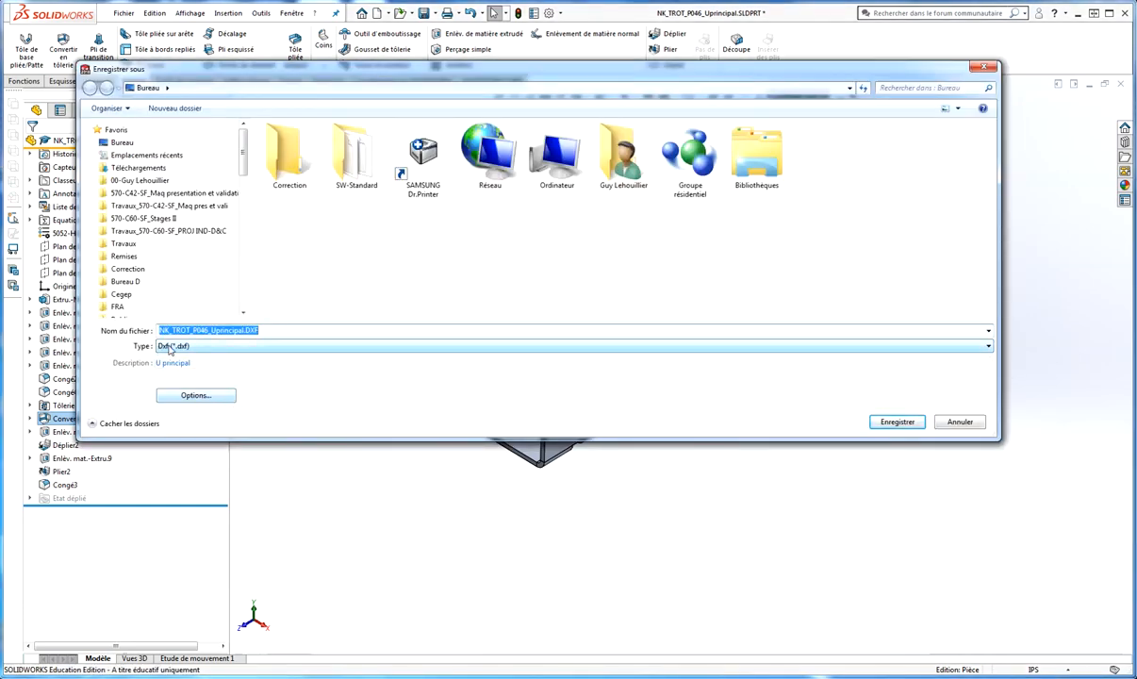
left_click(188, 397)
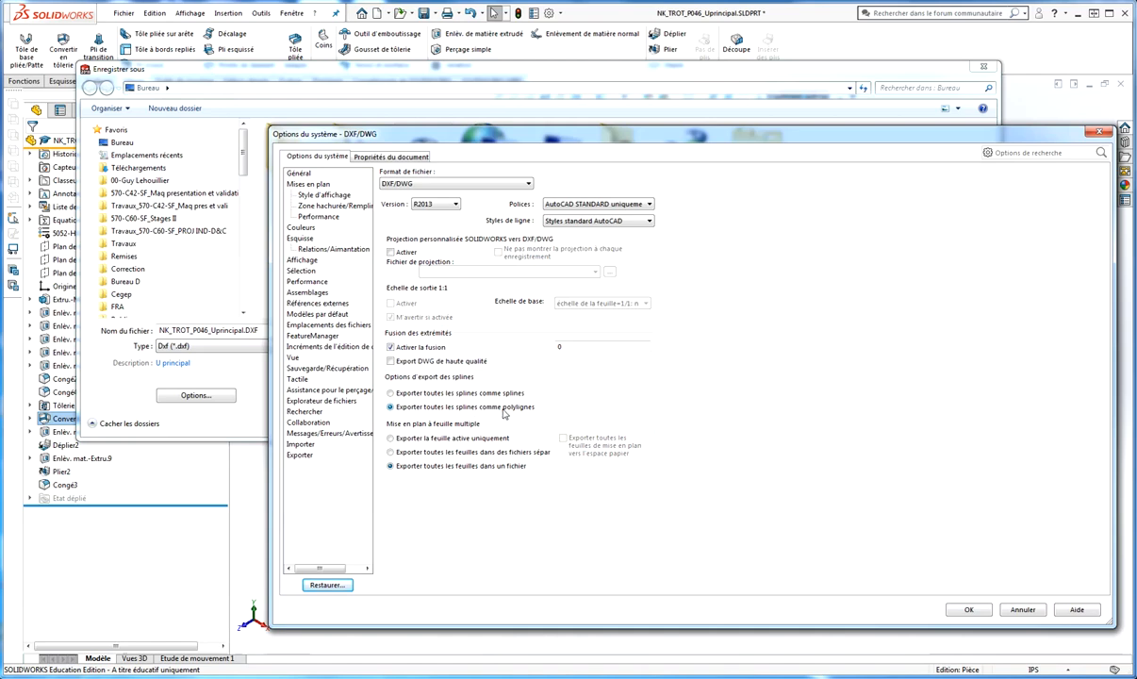
left_click(970, 610)
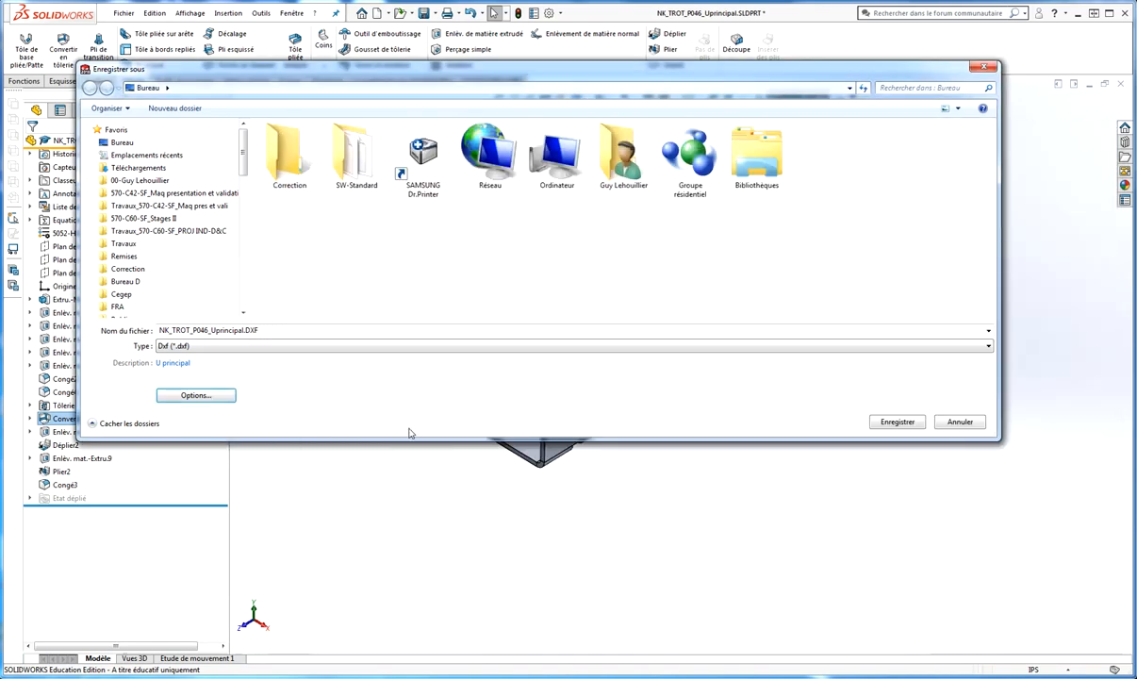
left_click(895, 424)
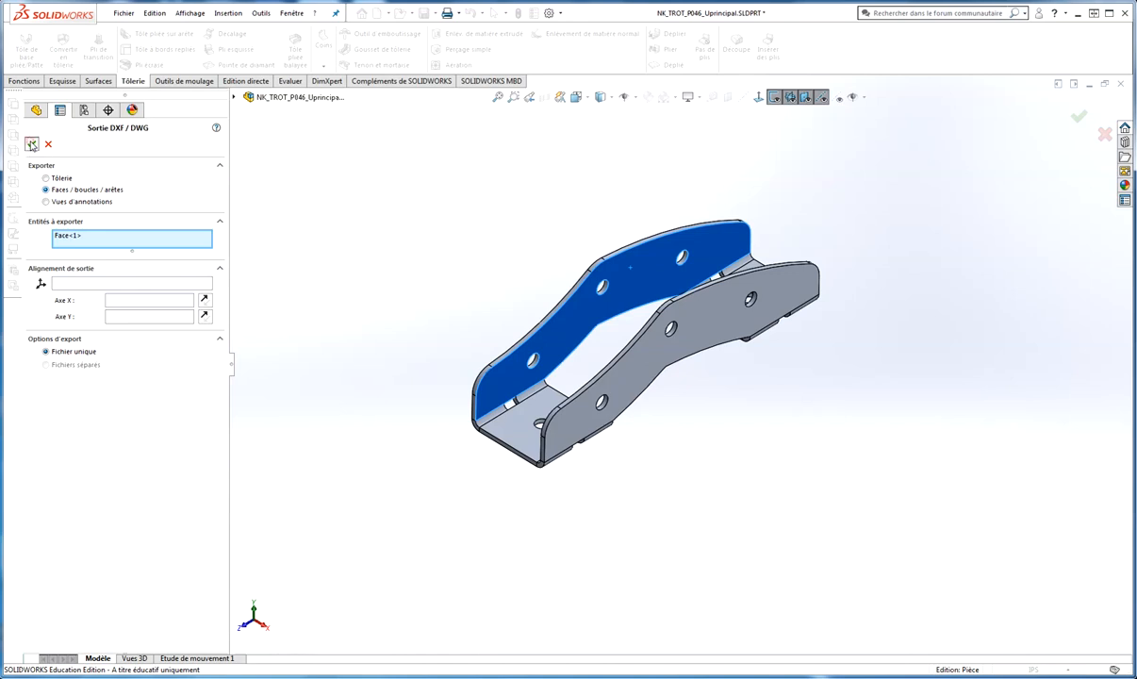
- Preview the DXF output of the selected side face alone, and discard the preview
left_click(32, 143)
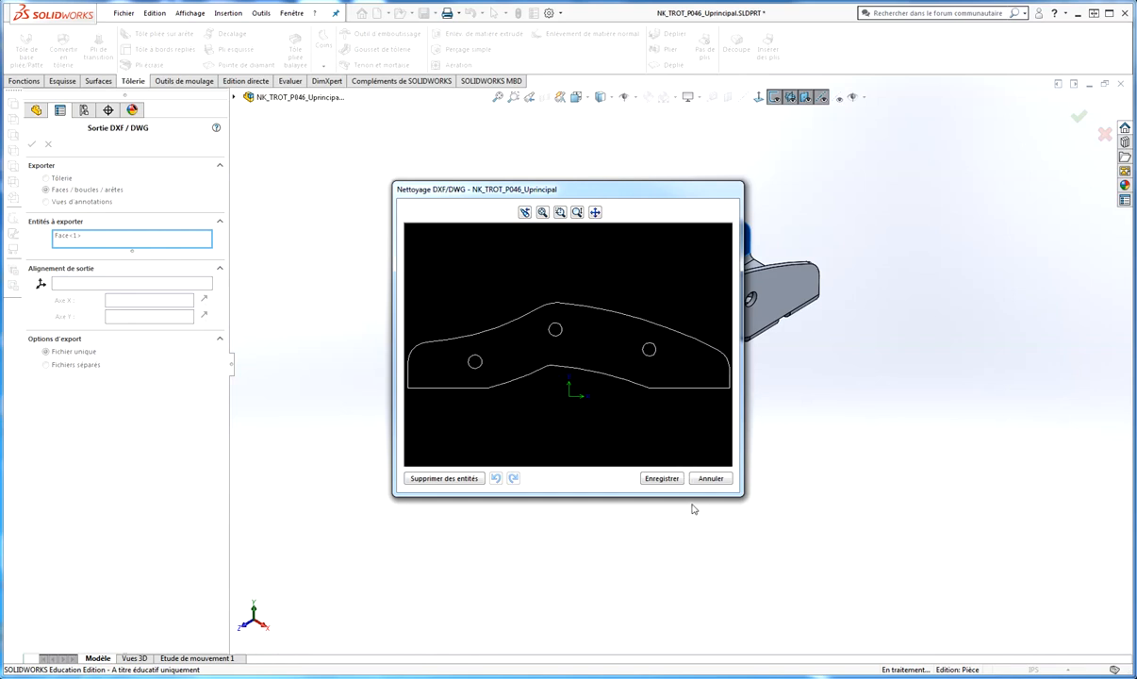
left_click(705, 474)
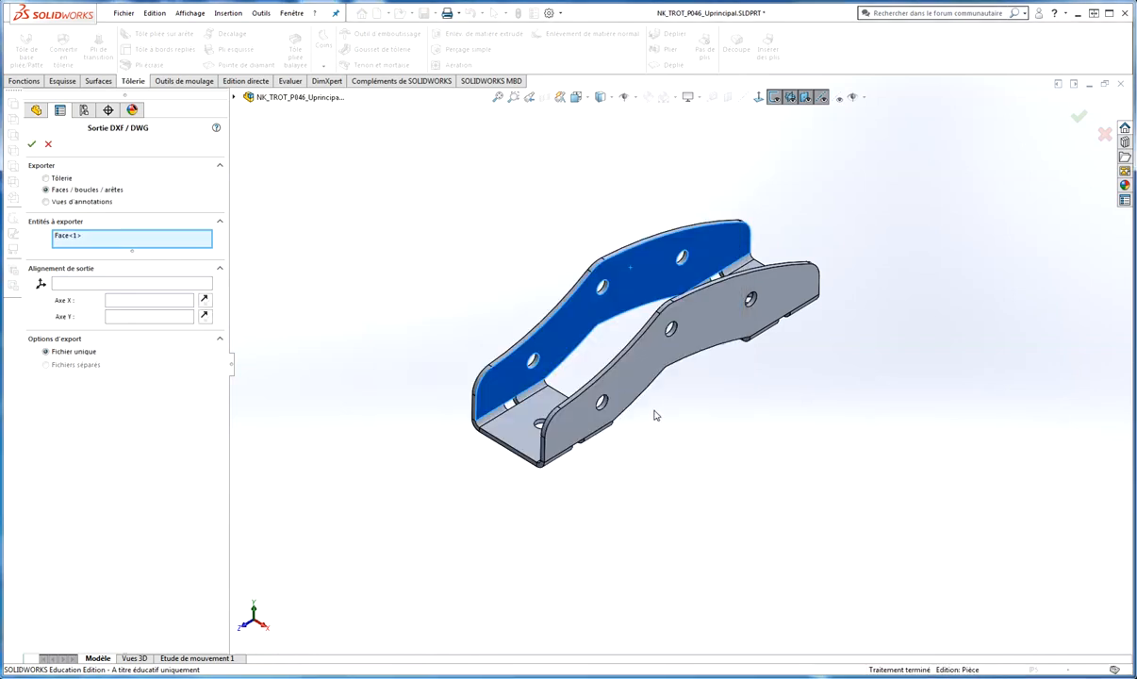
- Export the part as sheet metal with only its geometry included, and save the flat pattern from the cleanup preview
left_click(45, 179)
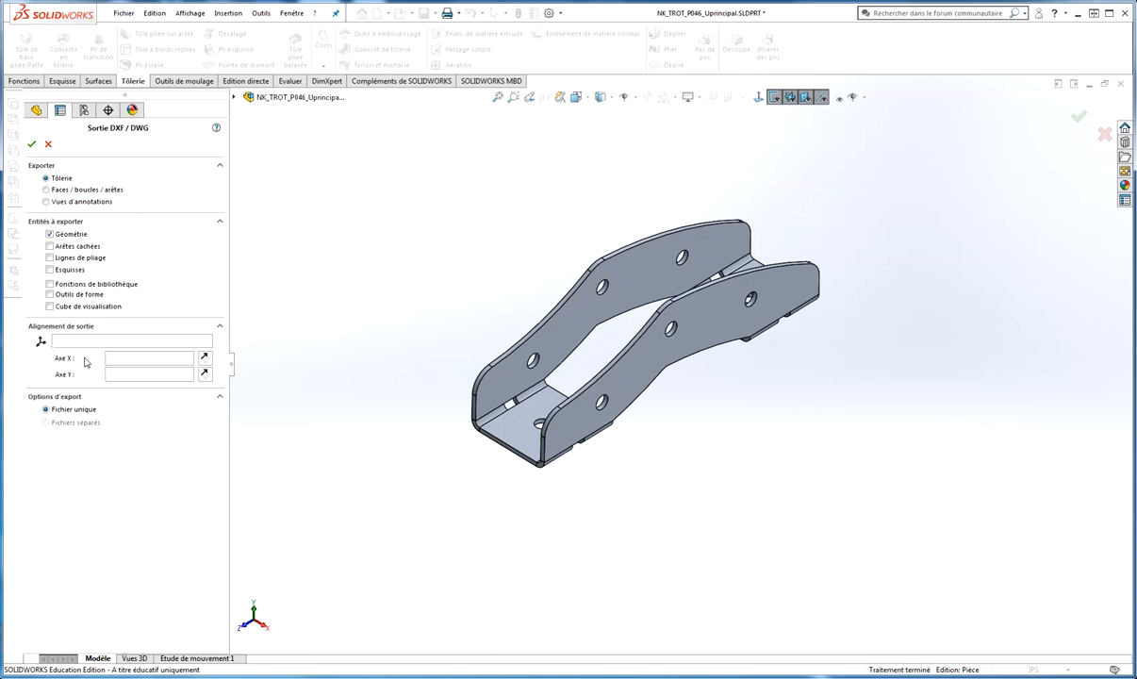
left_click(32, 145)
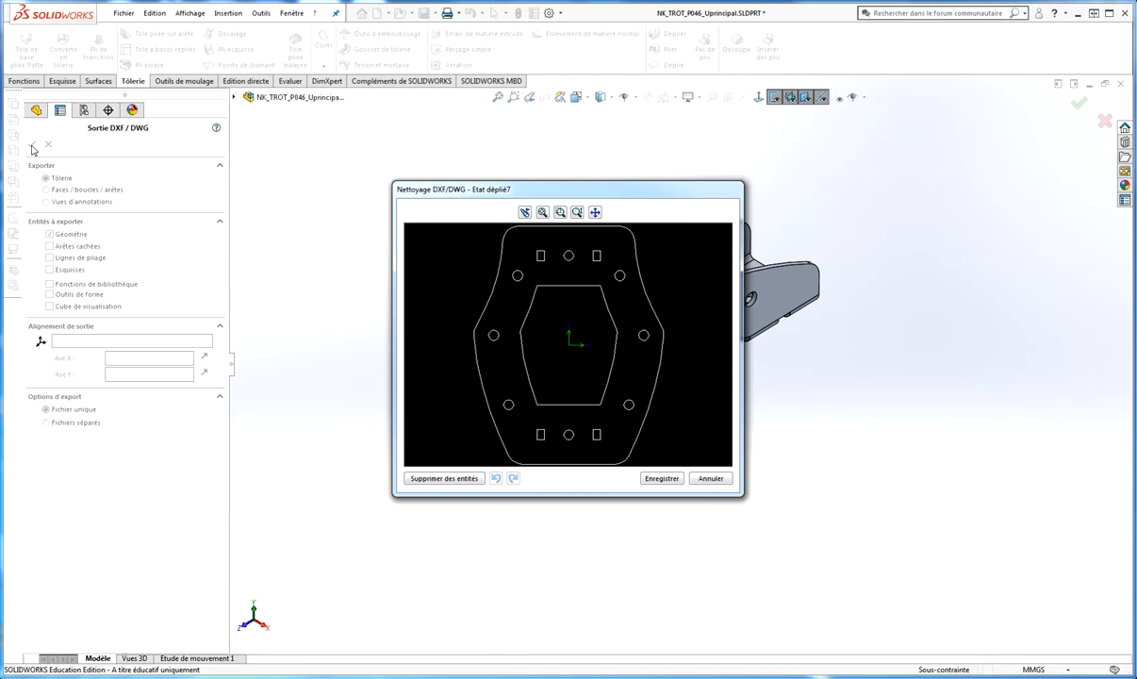
left_click(447, 478)
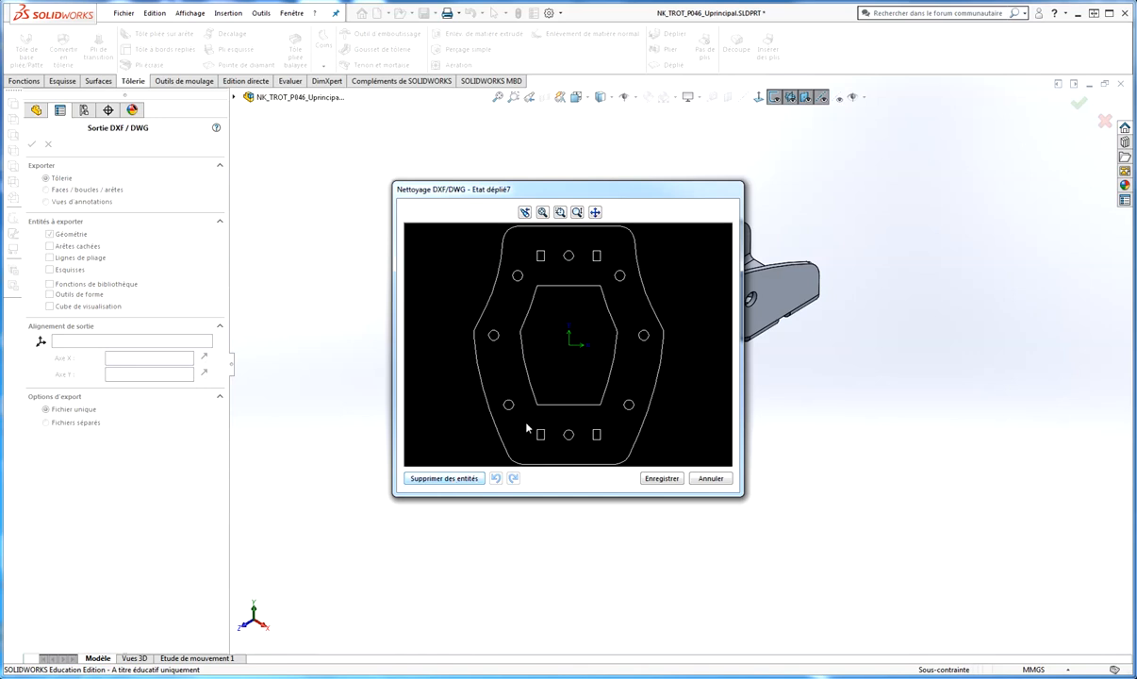
left_click_drag(526, 423, 604, 443)
left_click(663, 479)
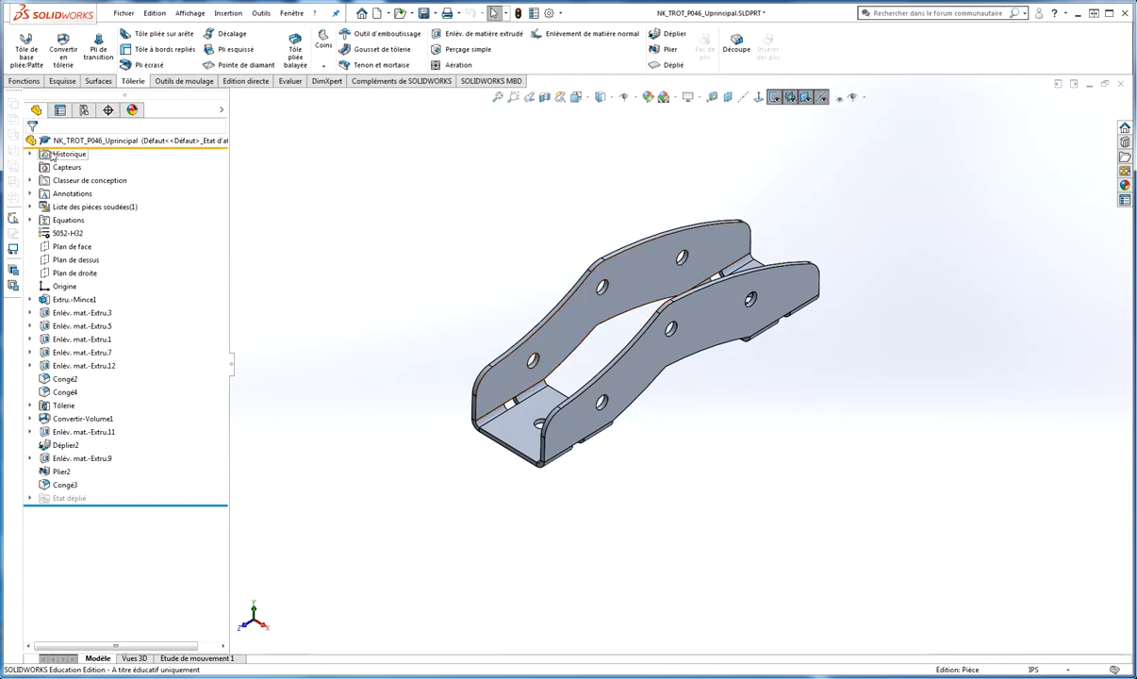
- Open NK_TROT_P046_Uprincipal.DXF from the desktop as a new SOLIDWORKS drawing converted to SOLIDWORKS entities
left_click(123, 13)
left_click(143, 46)
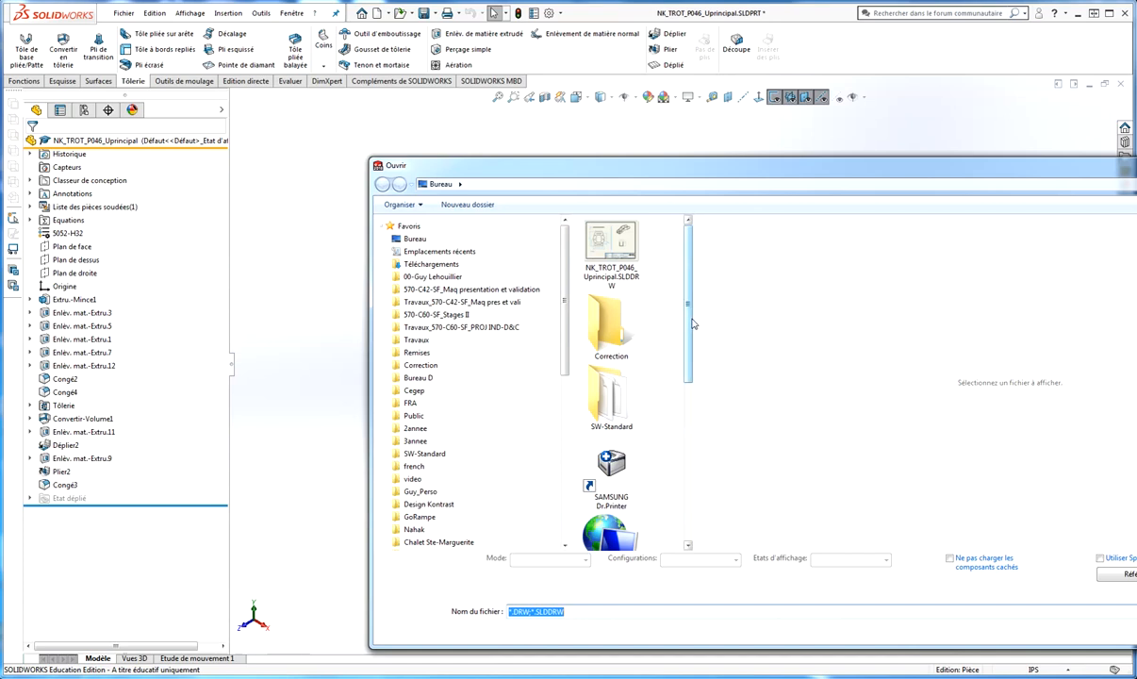
scroll(660, 294, "down", 5)
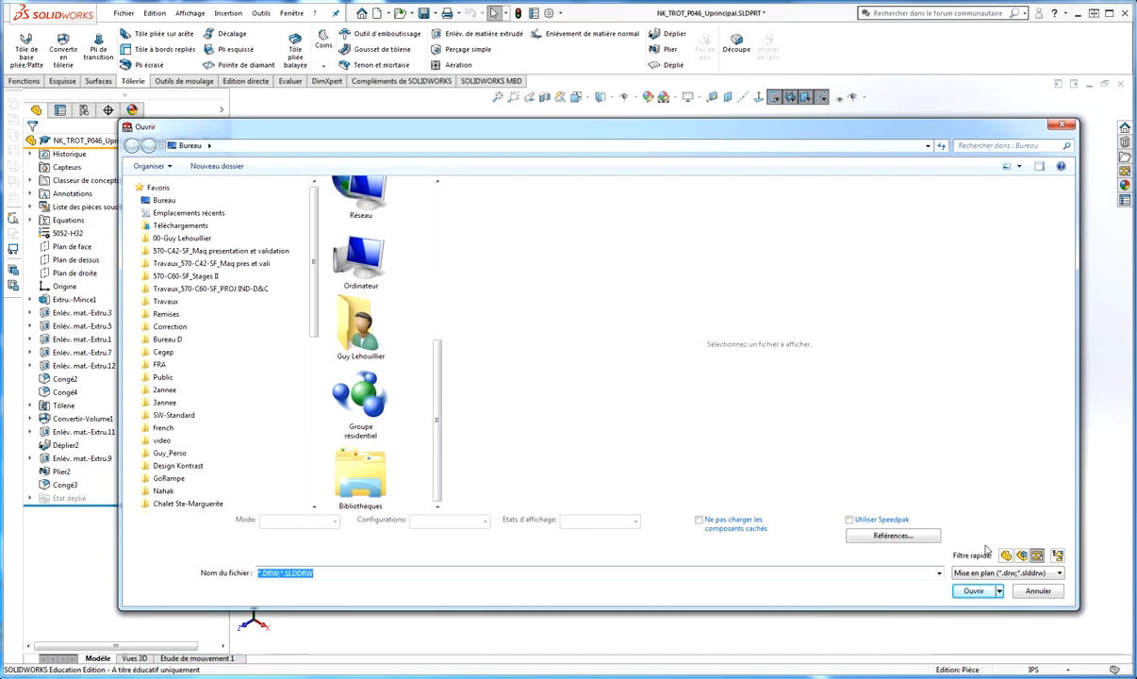
left_click(1001, 572)
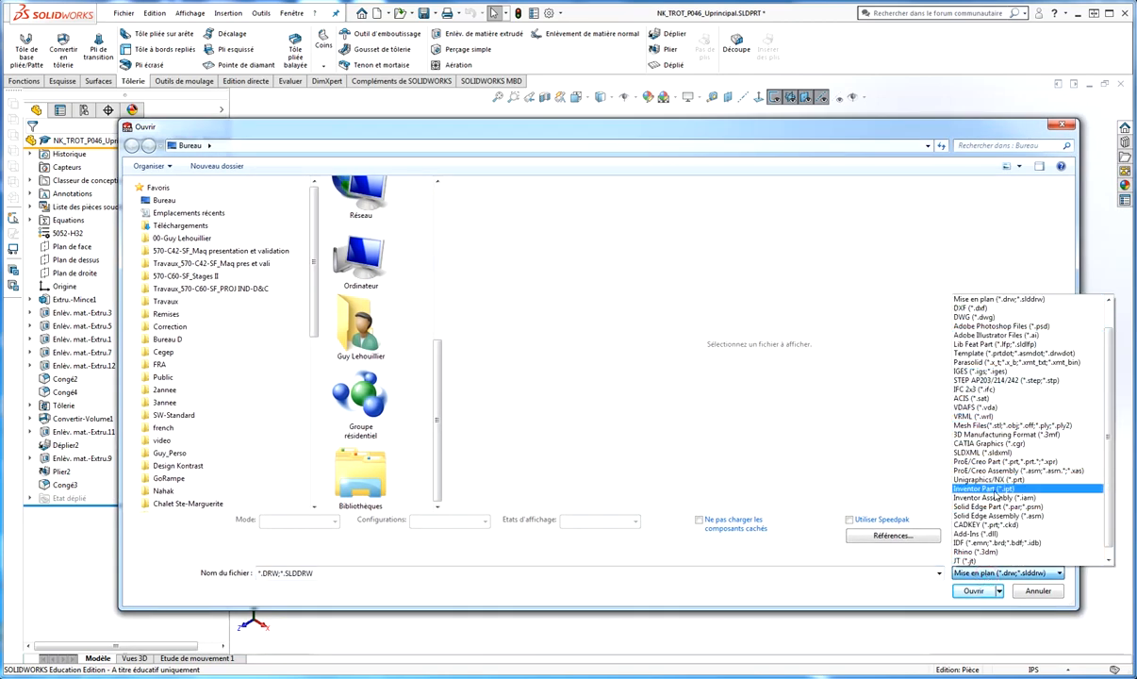
left_click(966, 307)
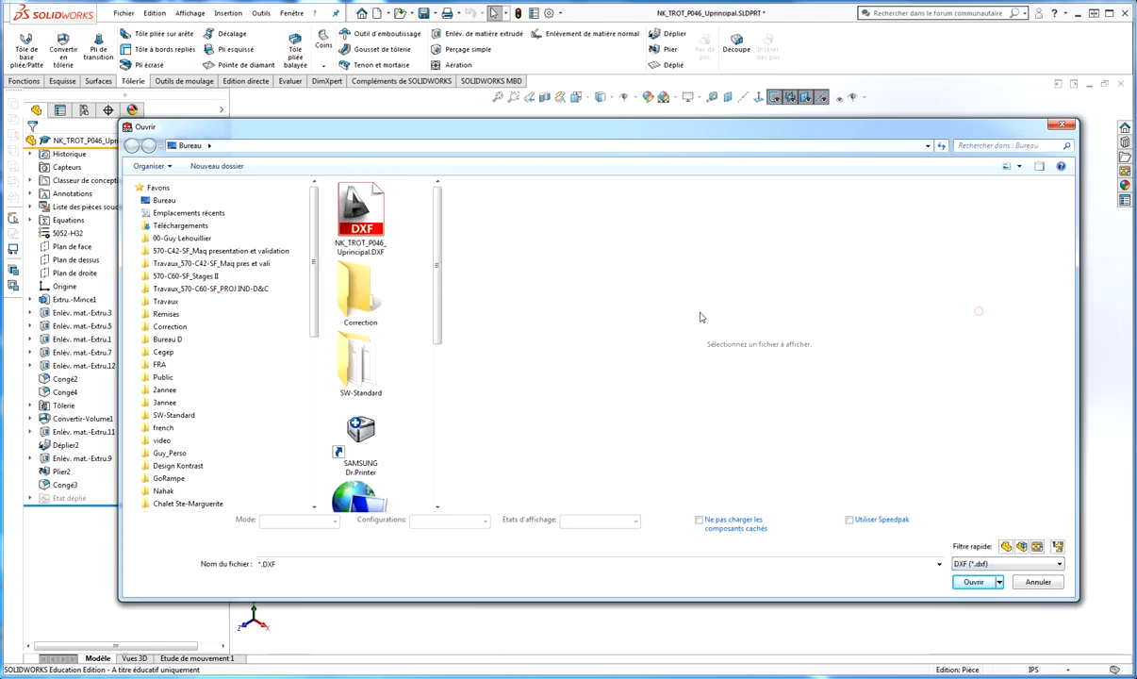
left_click(382, 243)
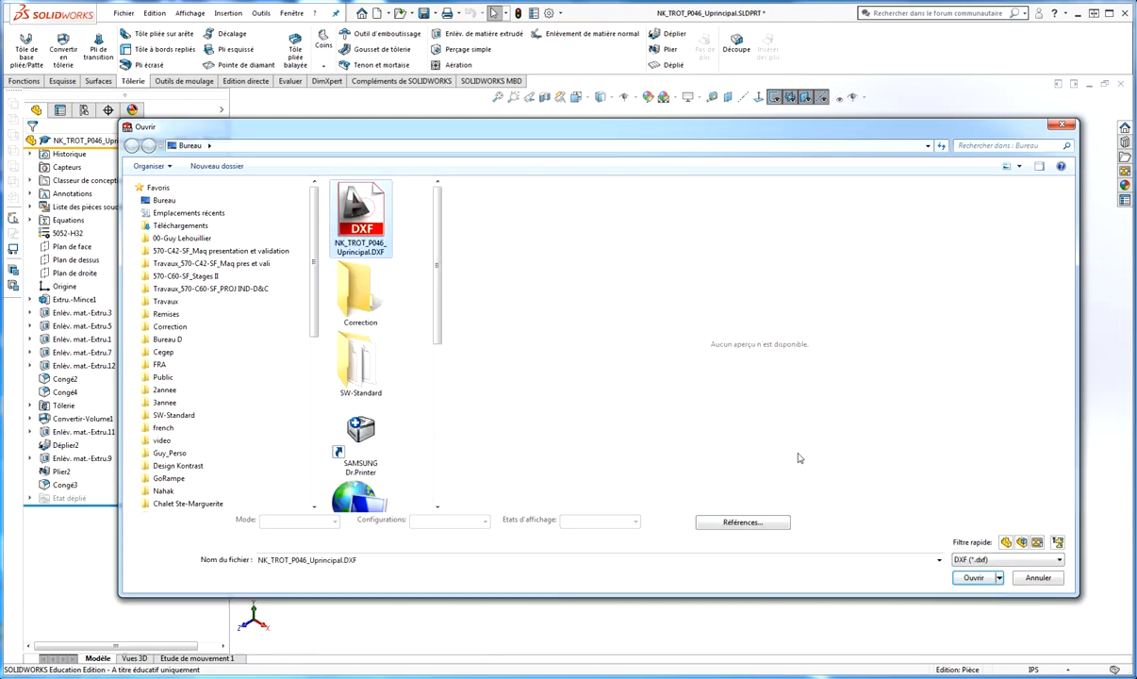
left_click(972, 578)
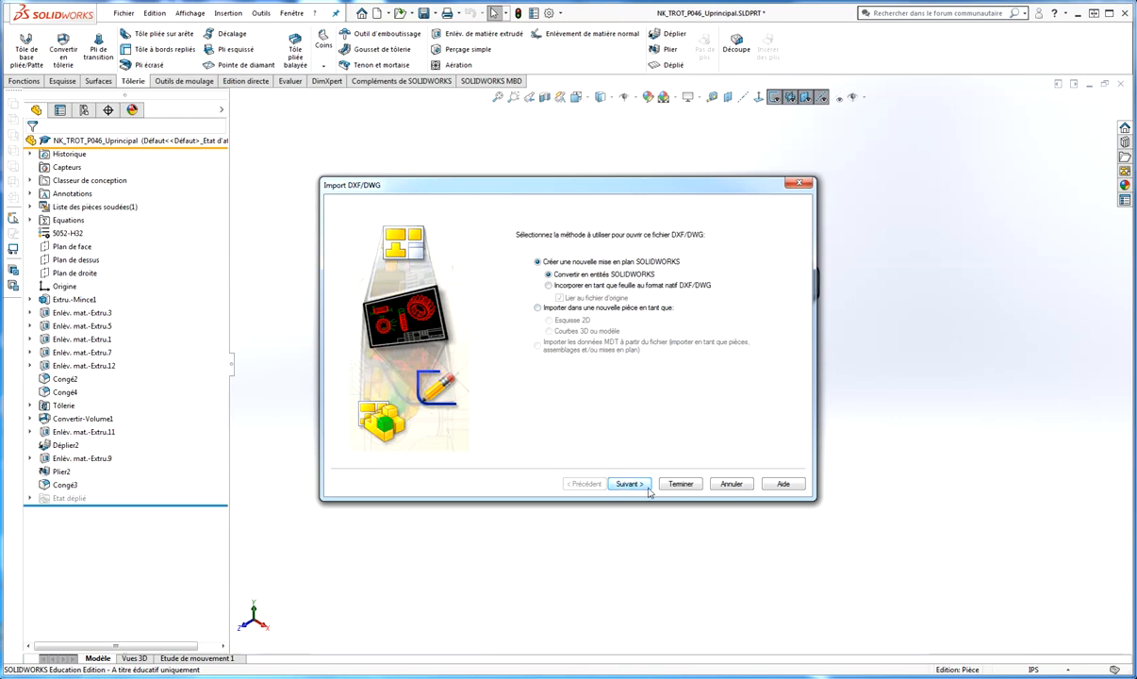
left_click(679, 483)
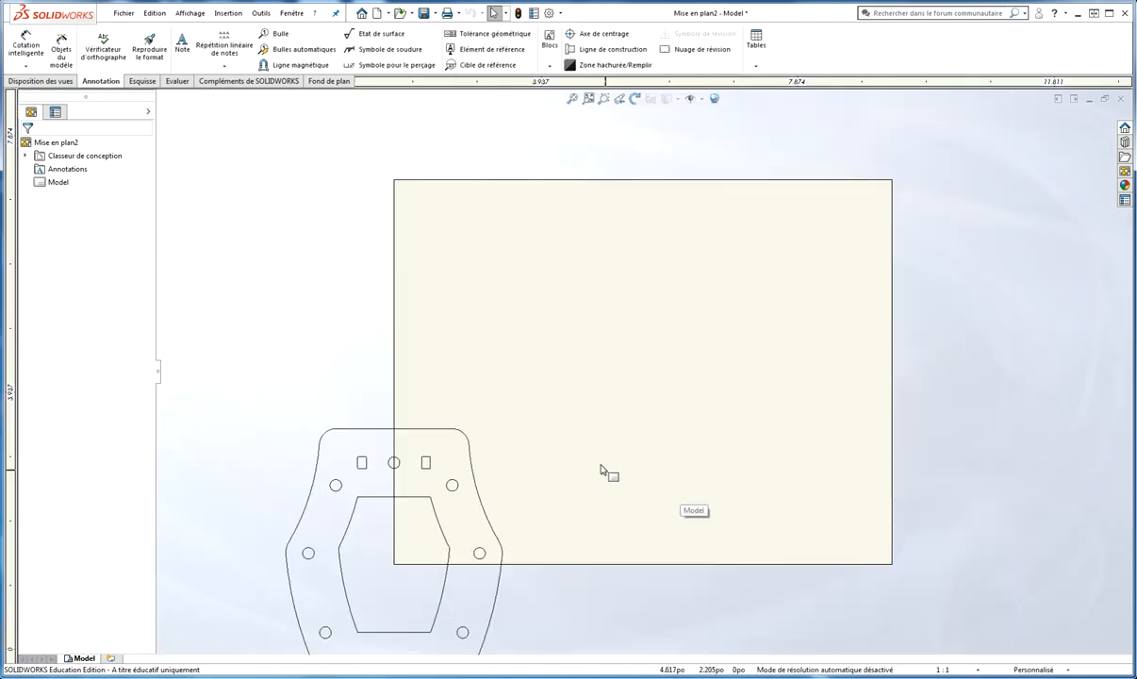
- Examine the imported flat pattern's outline, cutouts and text note in the new drawing
scroll(579, 463, "down", 1)
scroll(579, 472, "up", 3)
scroll(560, 557, "down", 3)
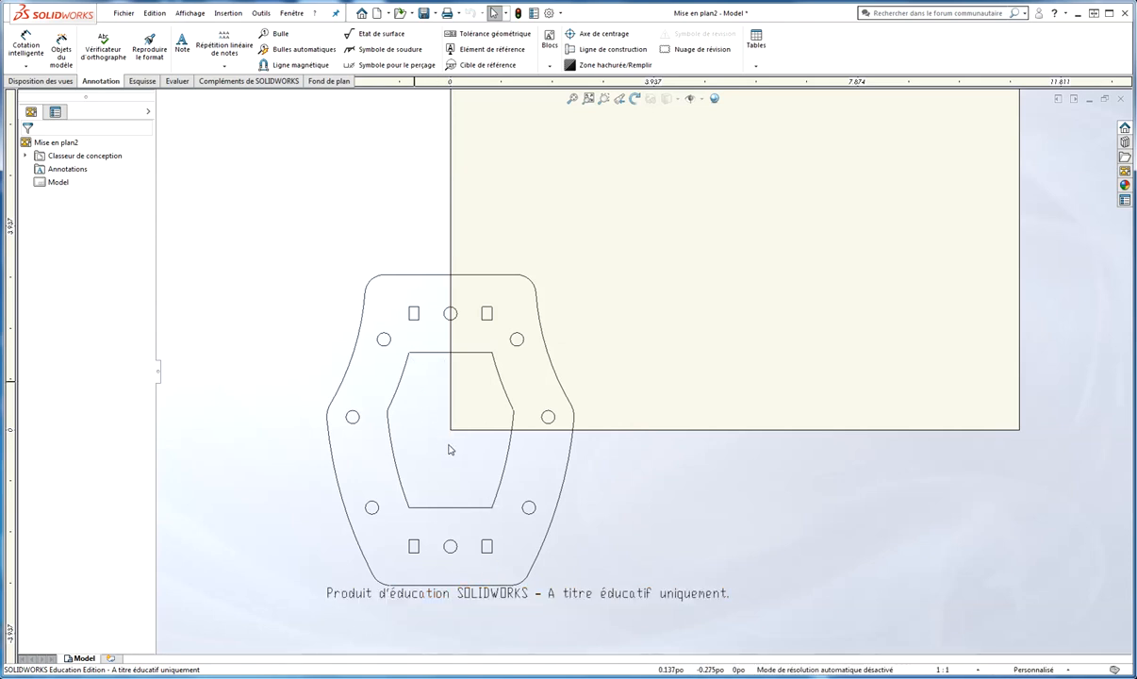
scroll(646, 526, "up", 1)
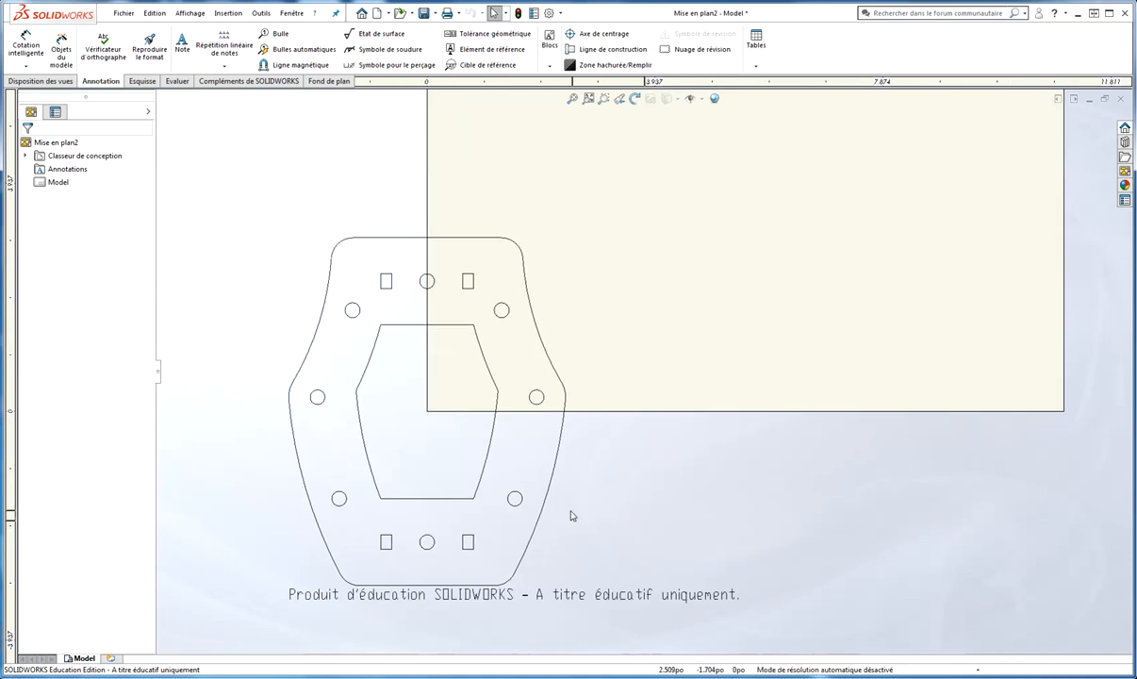
mouse_move(571, 516)
middle_mouse_down()
mouse_move(609, 465)
mouse_move(694, 437)
middle_mouse_up()
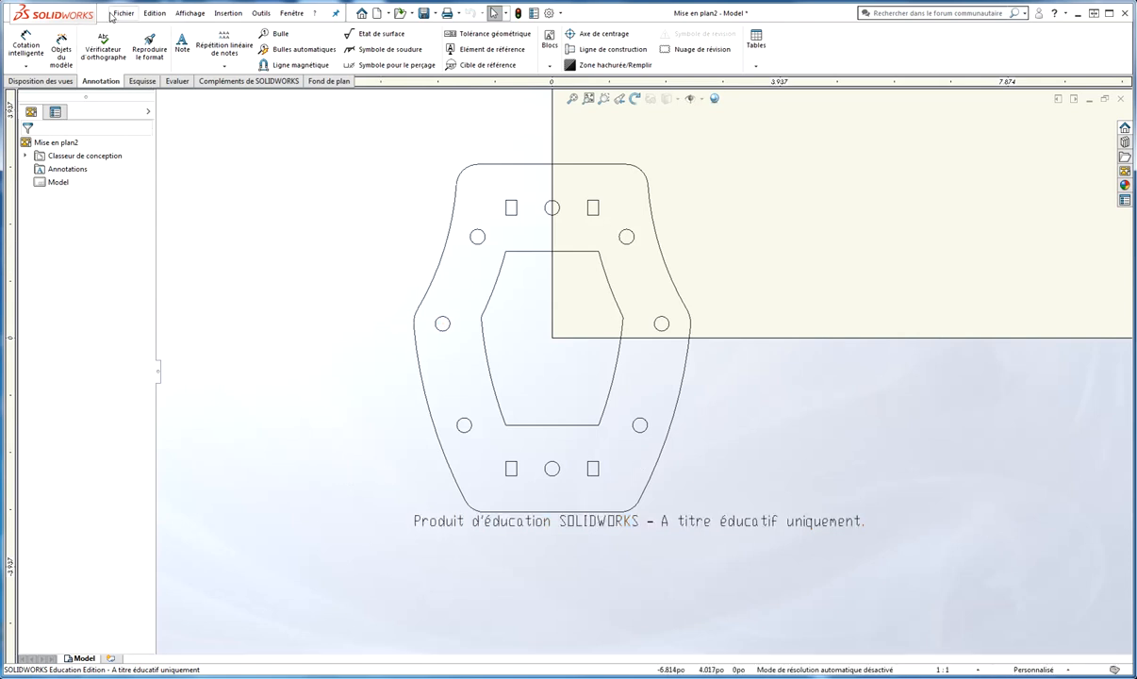
left_click(120, 13)
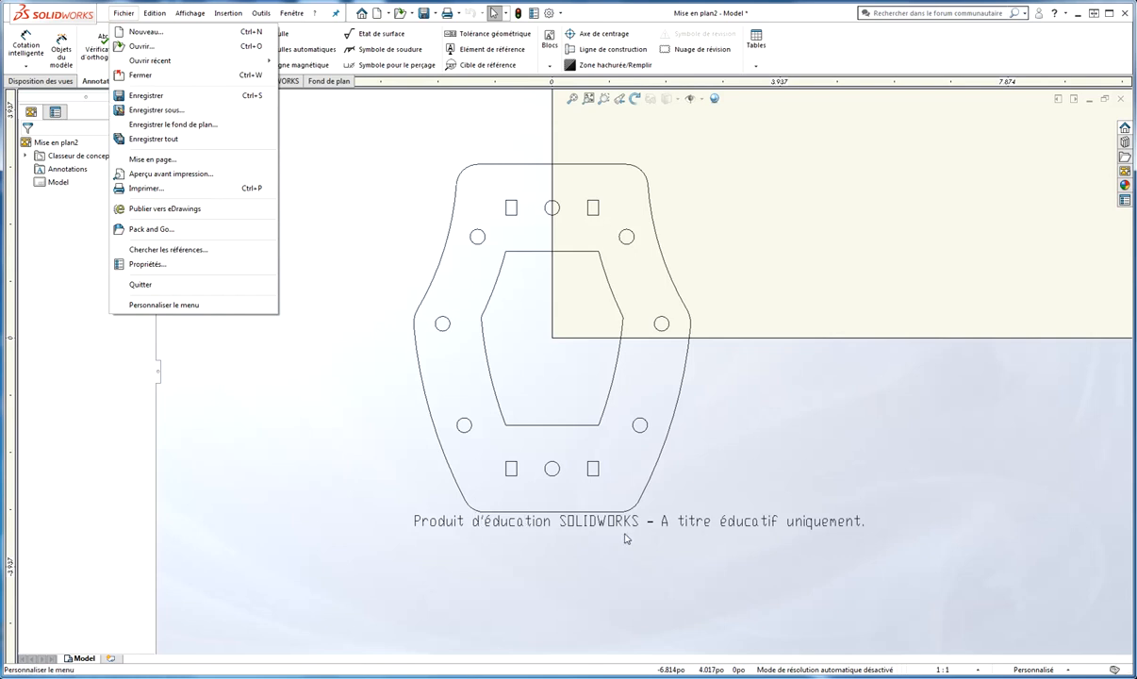
- Close the drawing imported from the DXF file and return to the sheet-metal part
left_click(382, 232)
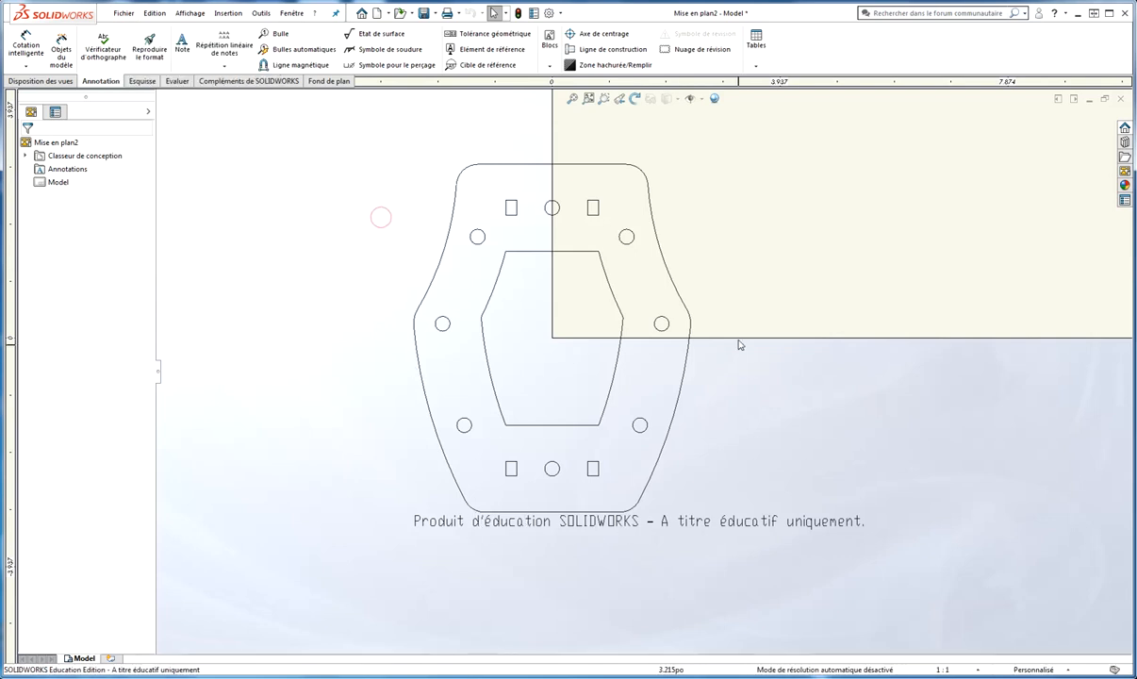
middle_click_drag(713, 344, 643, 366)
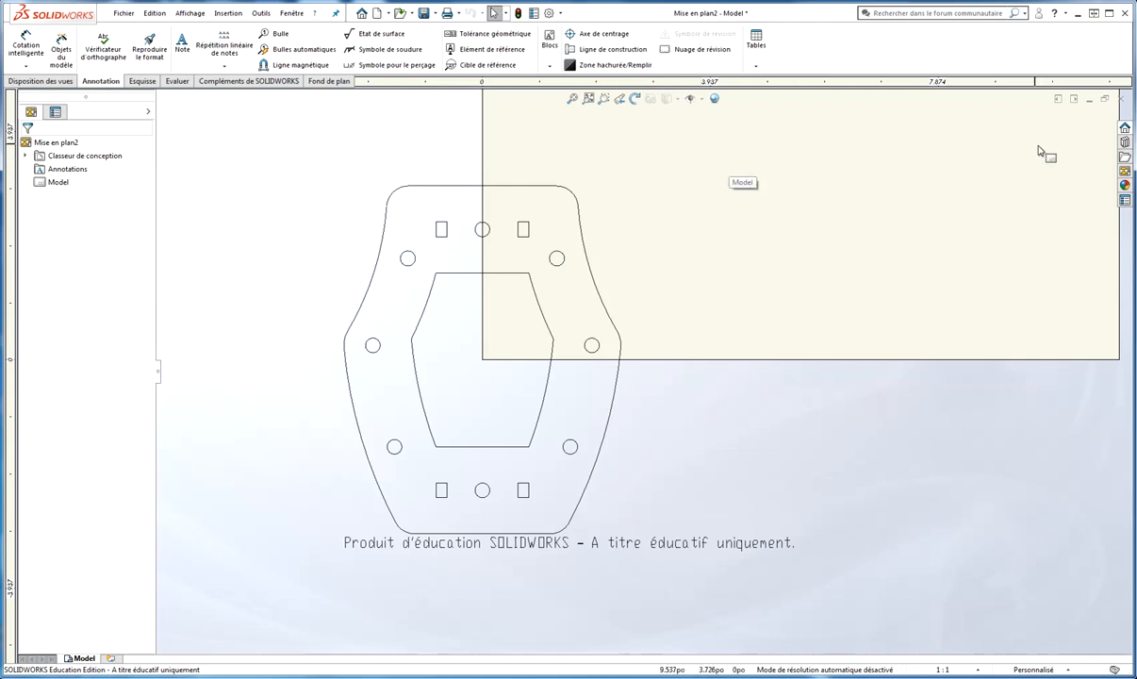
left_click(1121, 100)
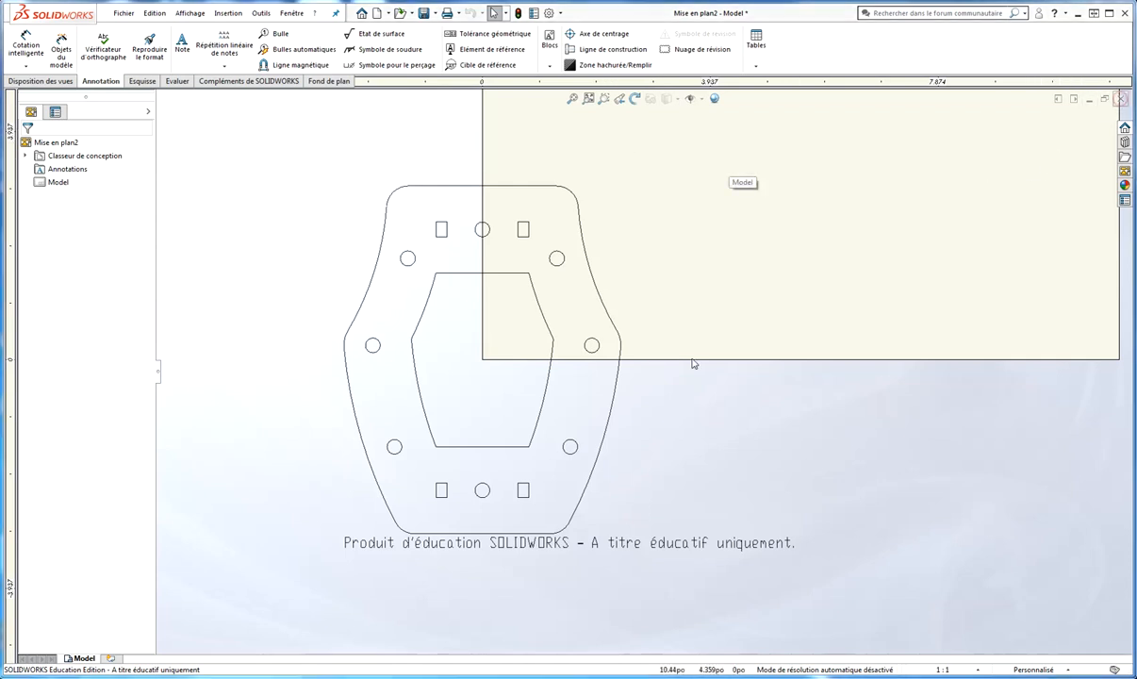
left_click(508, 366)
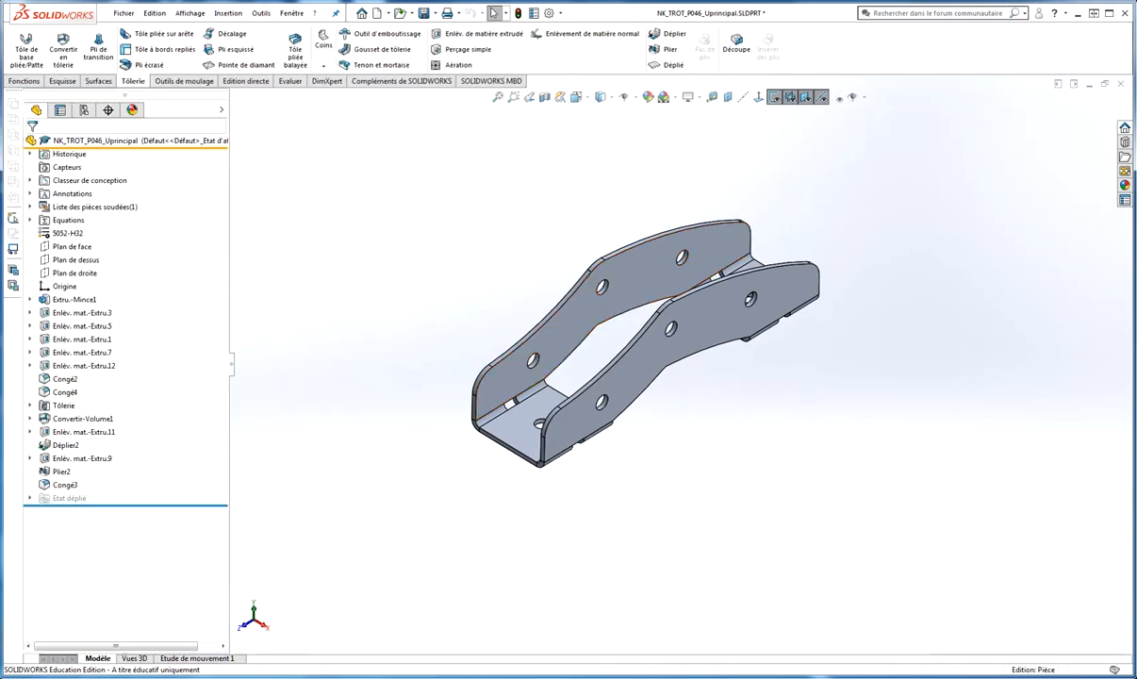
- Switch to AutoCAD and open the DXF file NK_TROT_P046_Uprincipal.DXF from the desktop
mouse_move(382, 675)
left_click(382, 622)
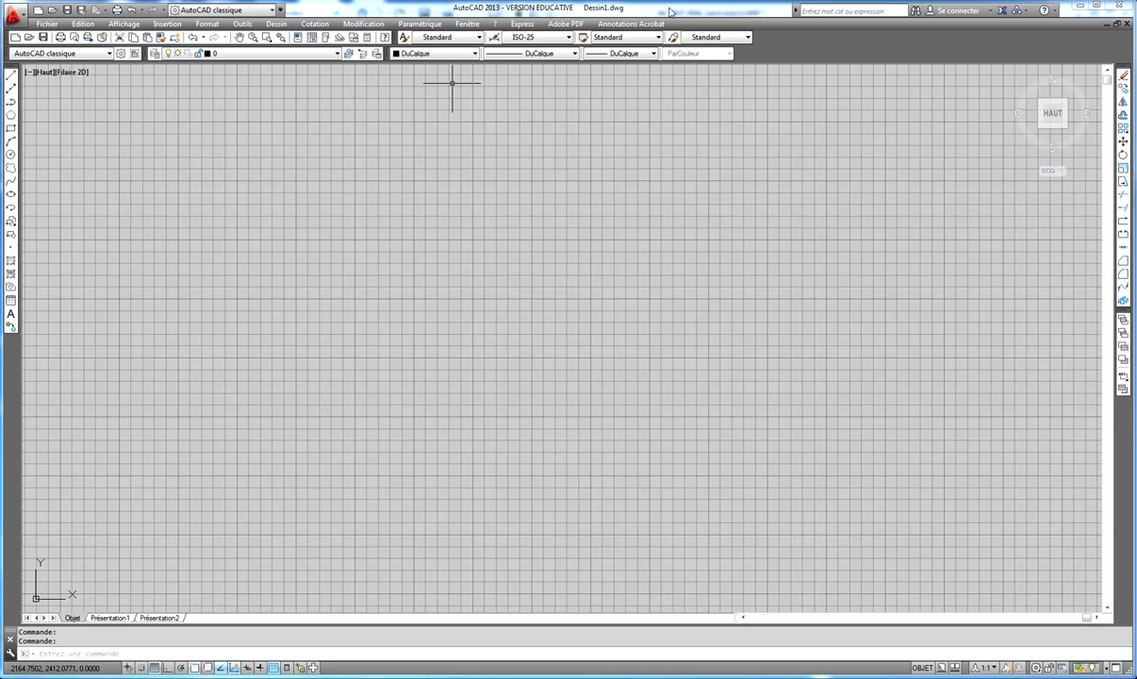
left_click(44, 25)
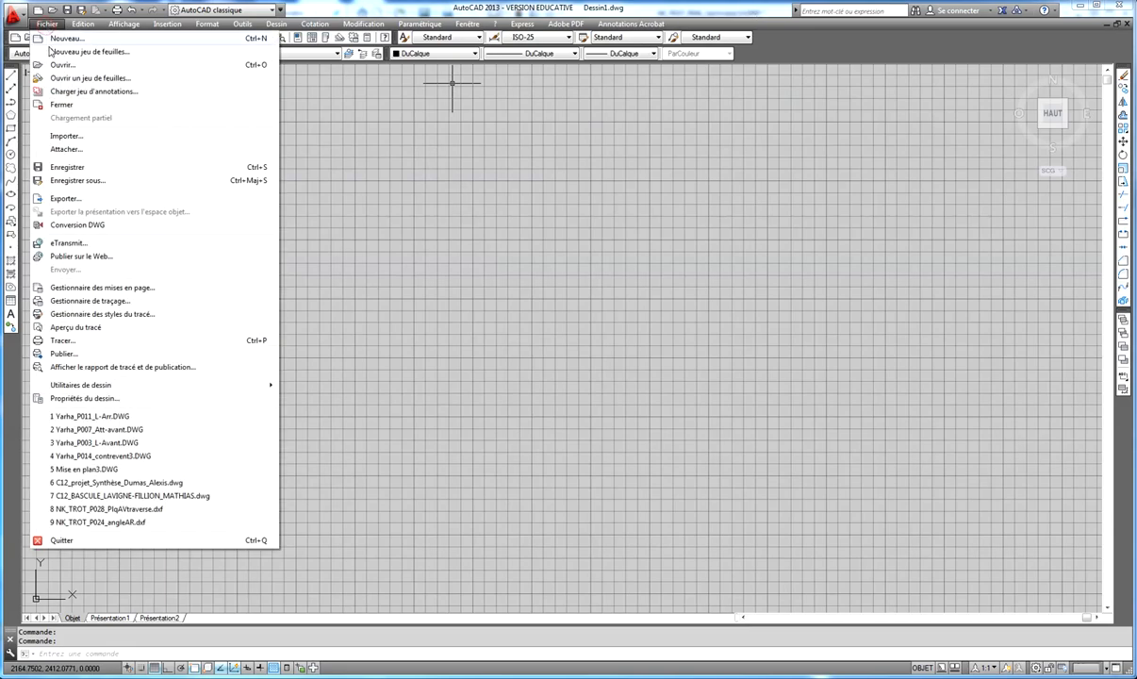
left_click(59, 66)
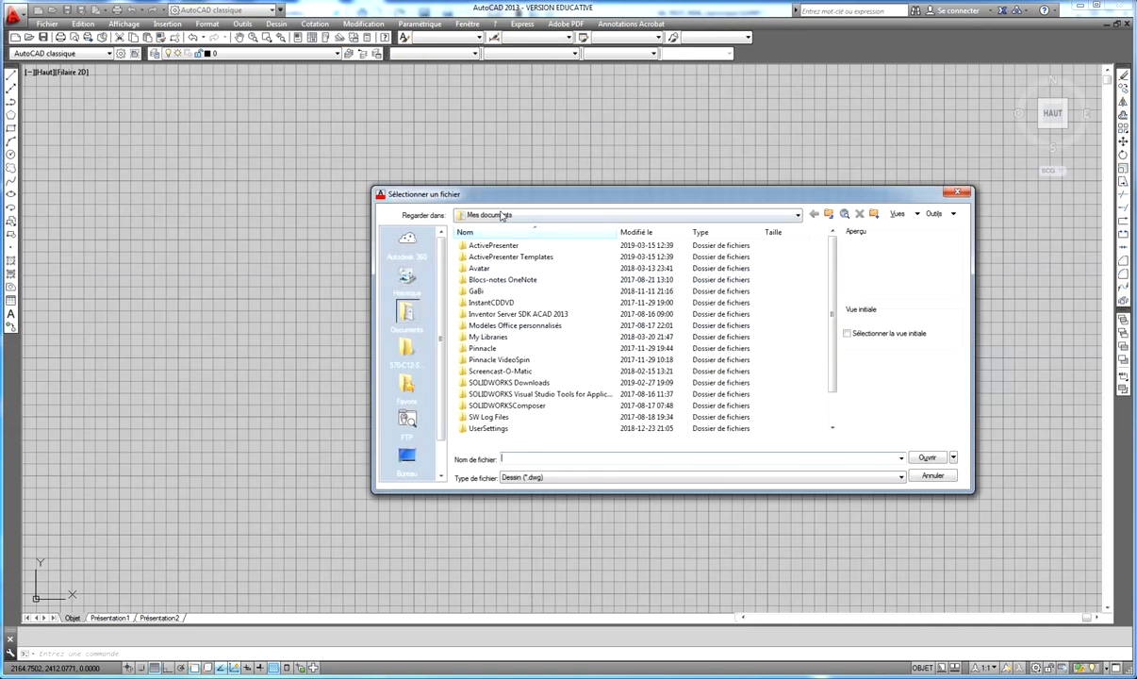
left_click(406, 455)
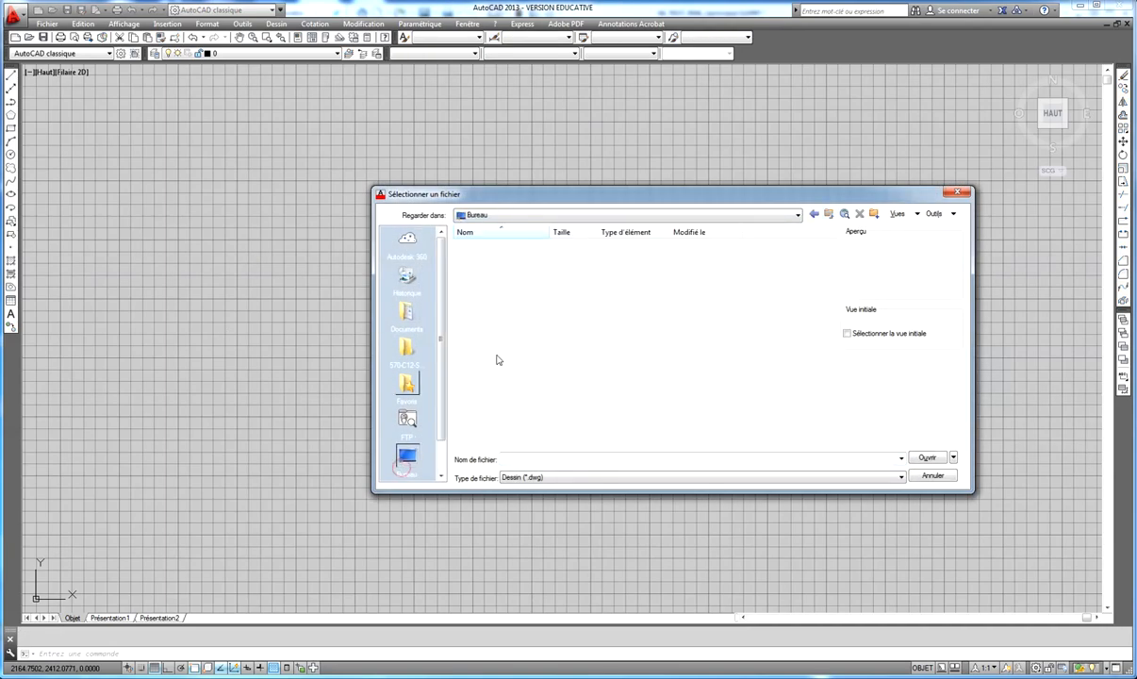
left_click(514, 476)
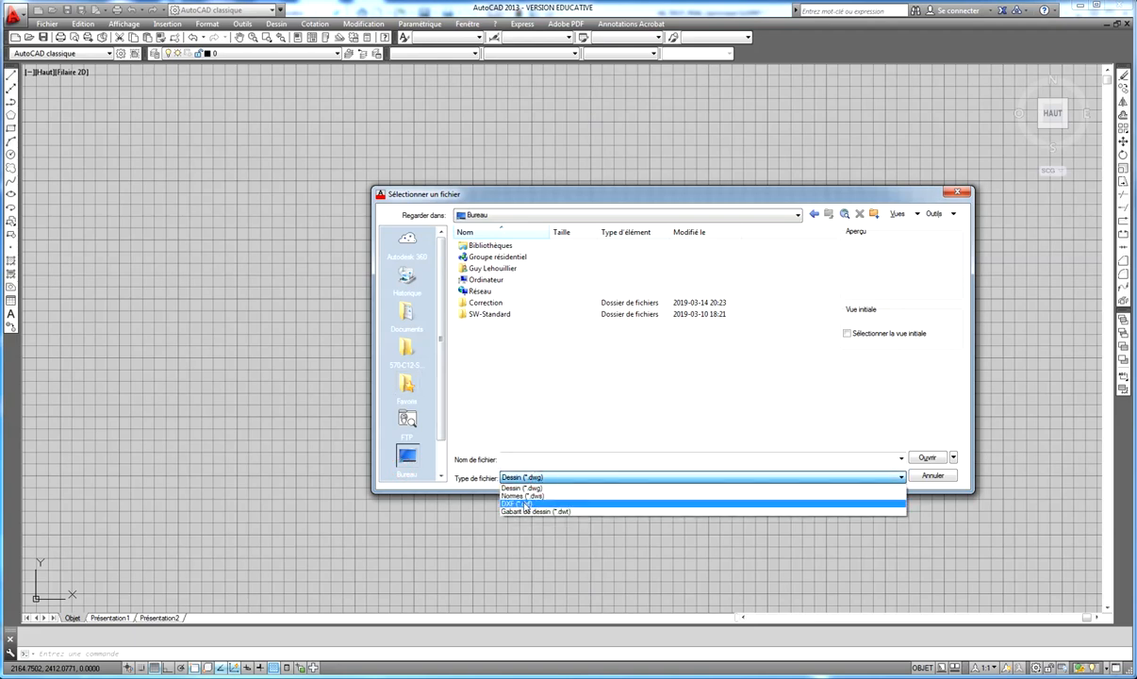
left_click(512, 503)
left_click(495, 326)
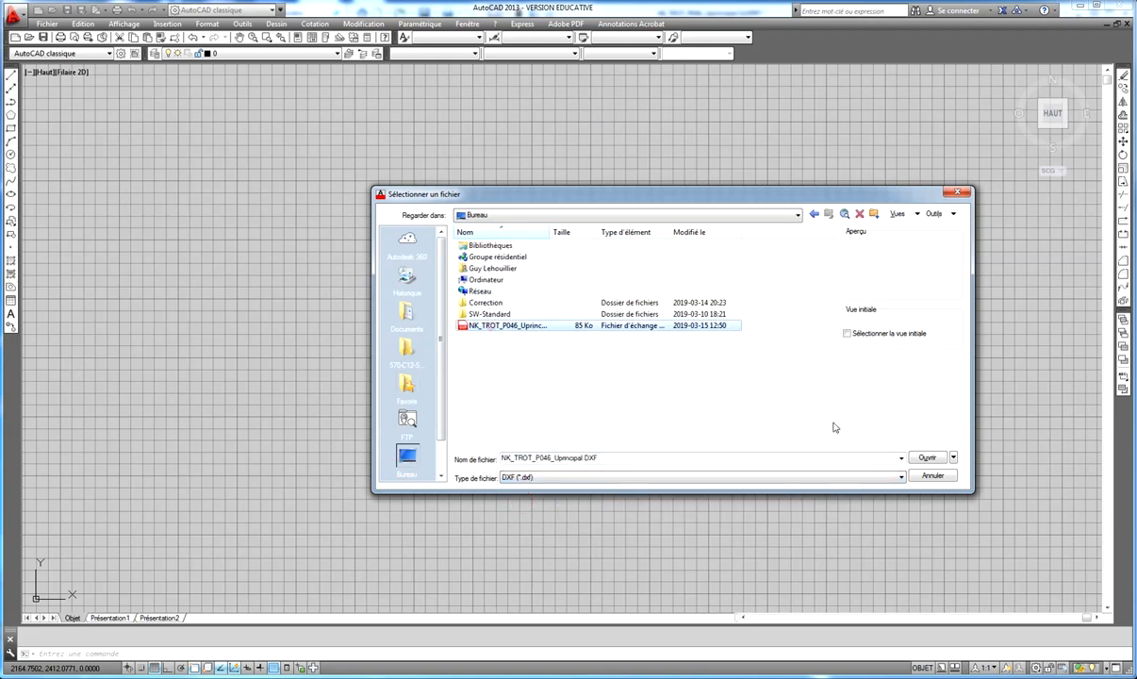
left_click(924, 458)
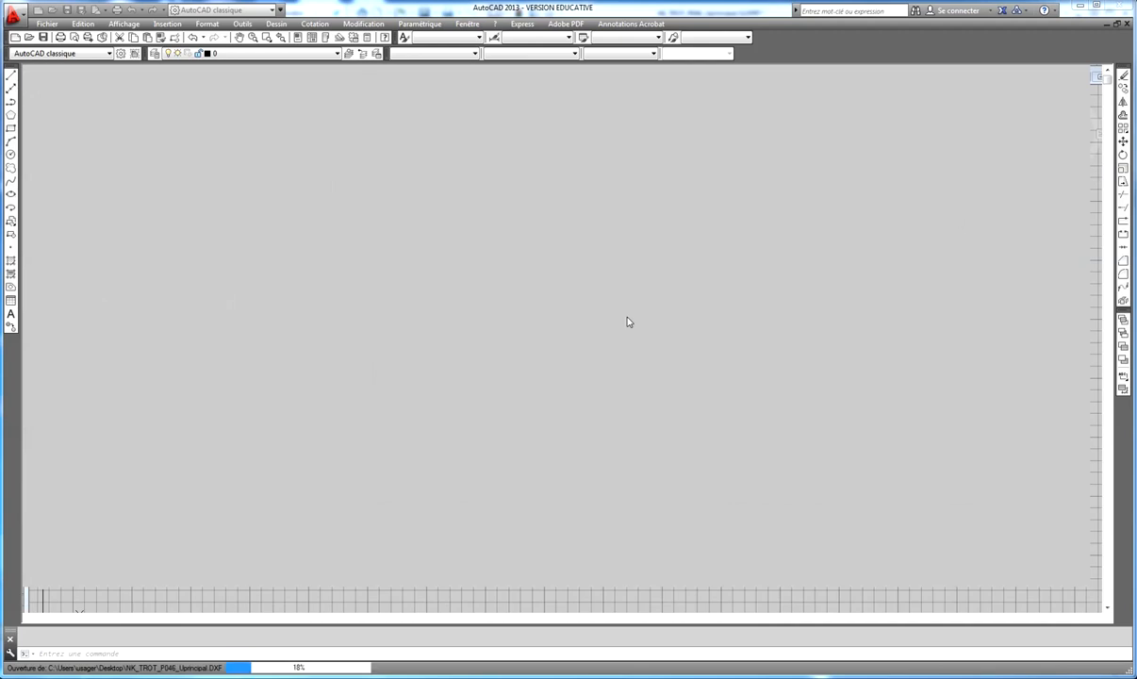
- Delete the educational-product text note beneath the flat pattern
scroll(426, 318, "up", 5)
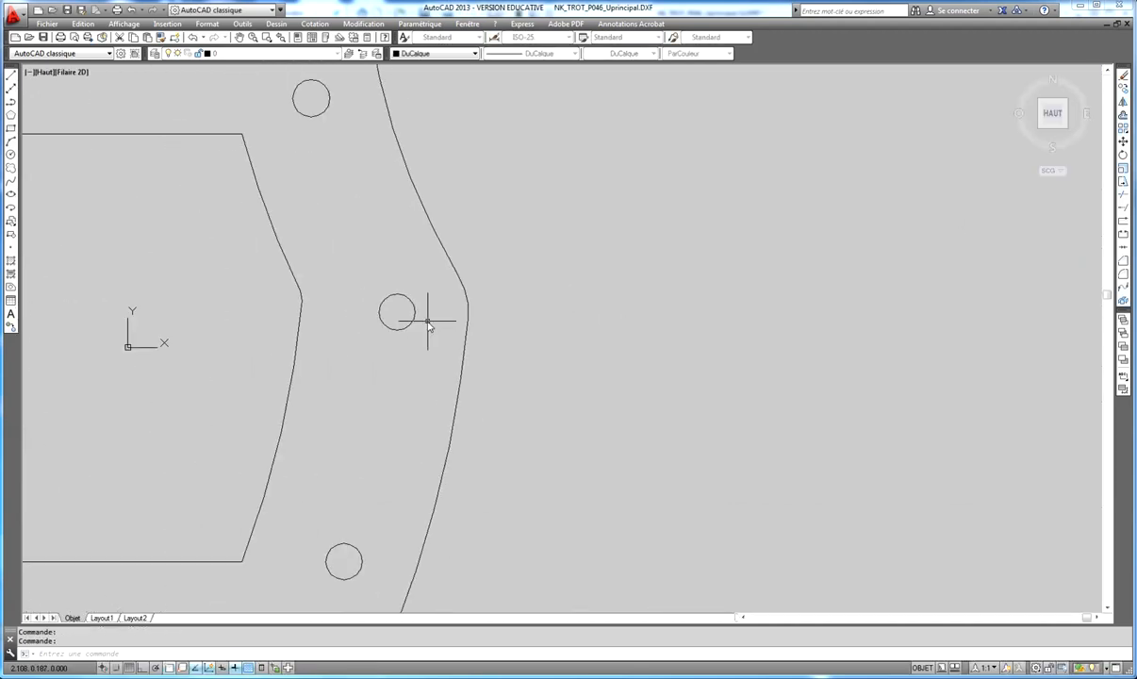
scroll(438, 325, "down", 8)
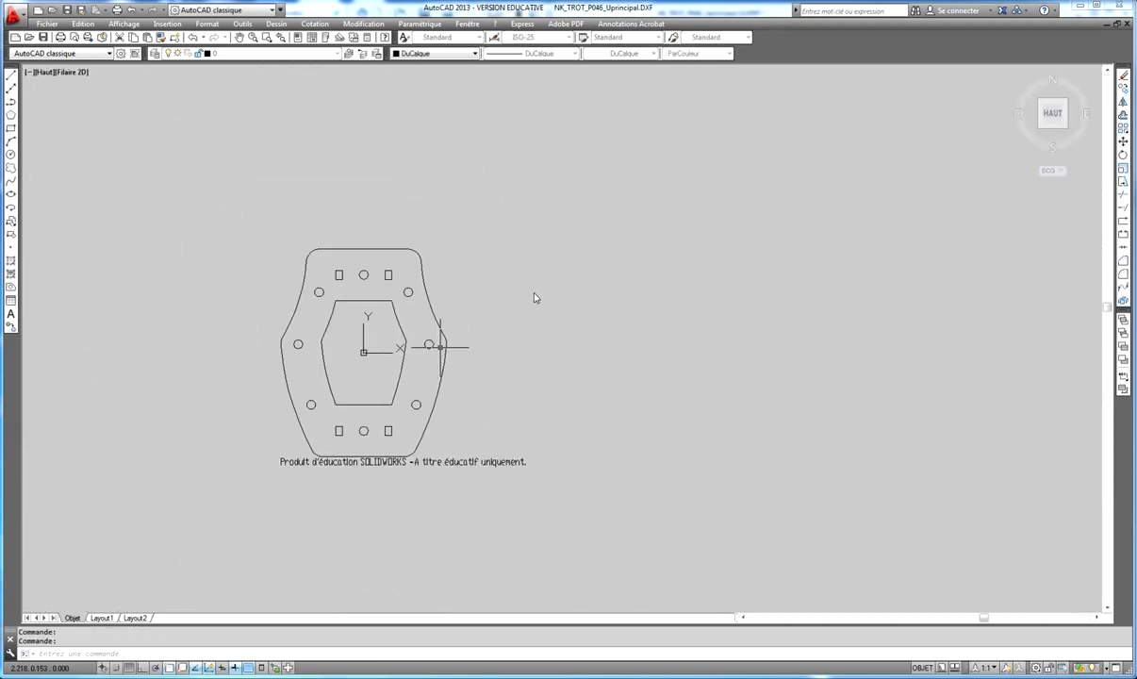
middle_click_drag(439, 345, 532, 293)
scroll(555, 319, "up", 2)
scroll(616, 341, "down", 2)
scroll(616, 341, "up", 4)
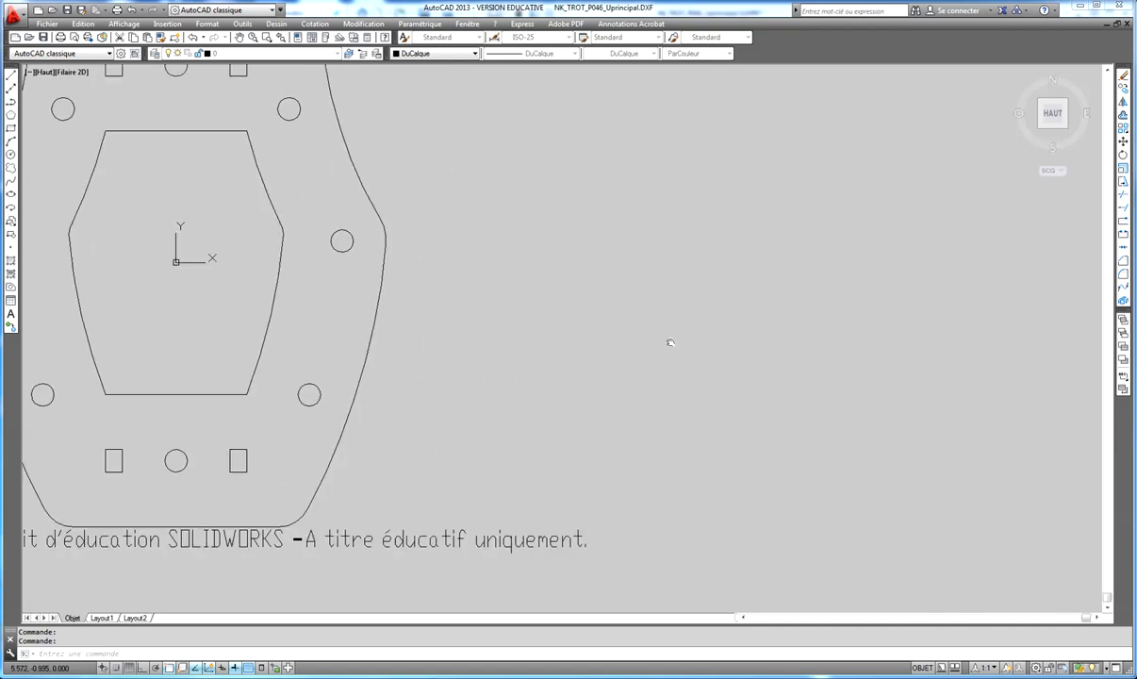
scroll(551, 370, "down", 3)
middle_click_drag(550, 370, 697, 376)
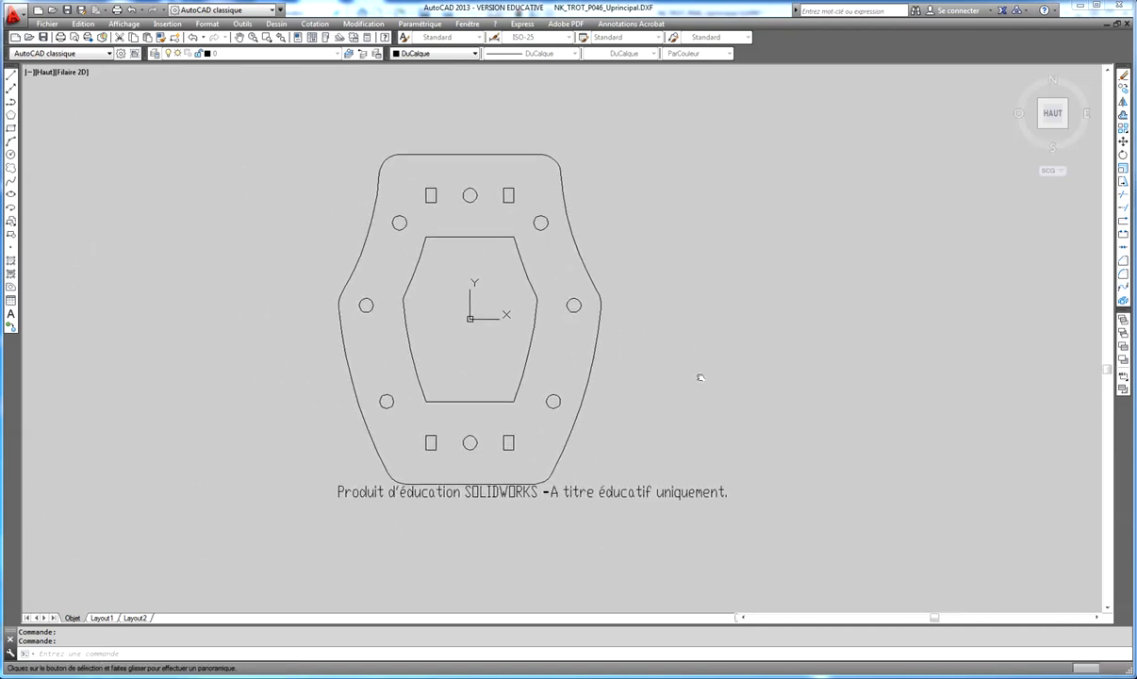
left_click(521, 492)
key("Delete")
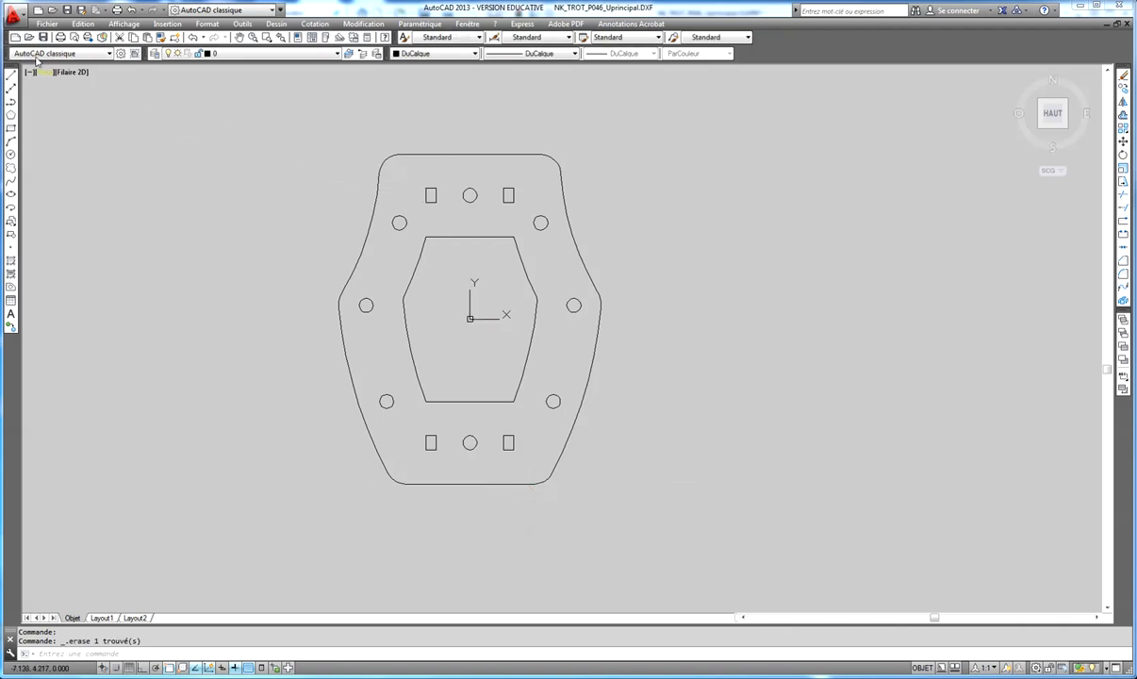
- Save the cleaned flat pattern to the desktop as NK_TROT_P046_Uprincipal.dwg in AutoCAD 2013 format, and close the drawing
left_click(47, 23)
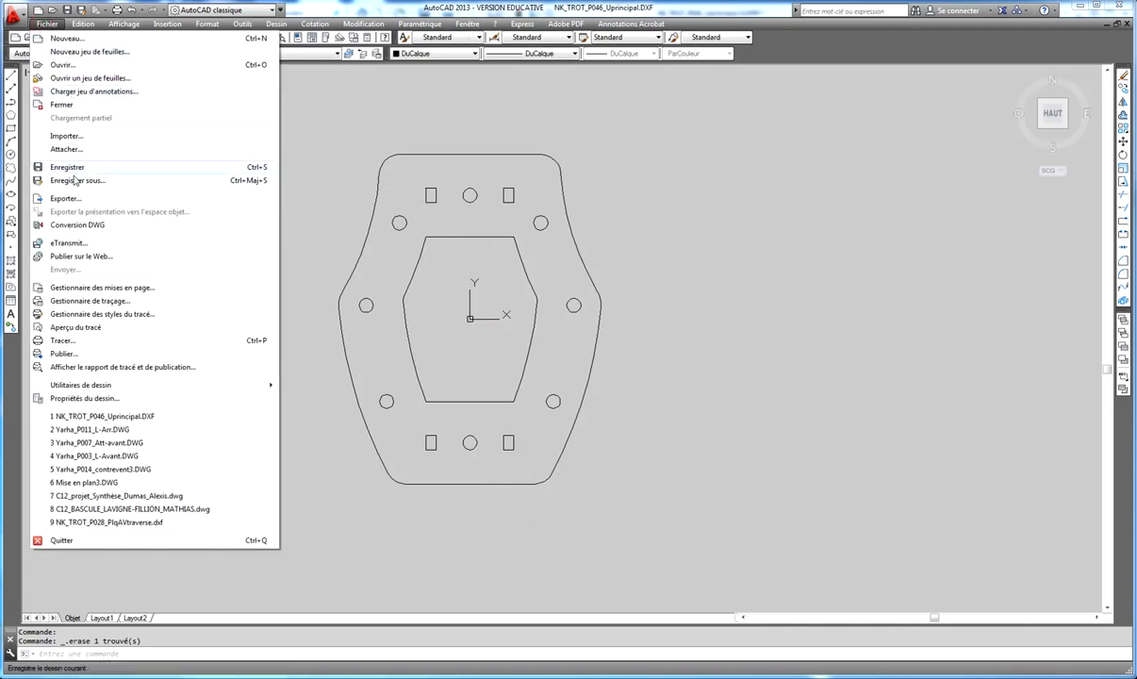
left_click(75, 180)
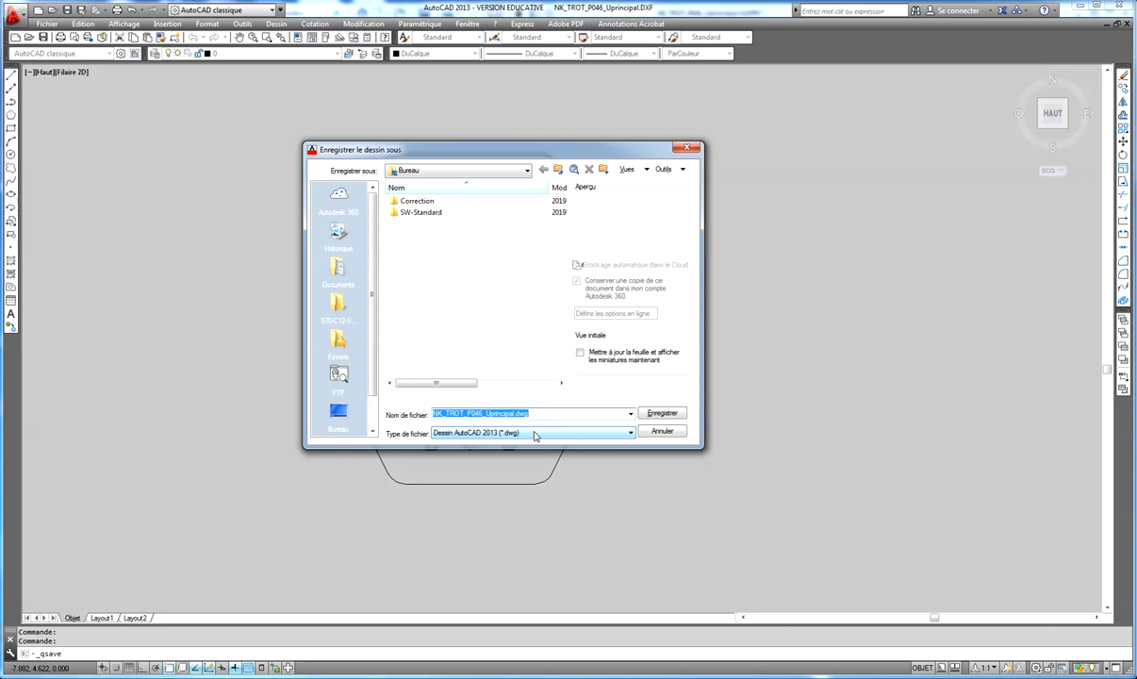
left_click(668, 414)
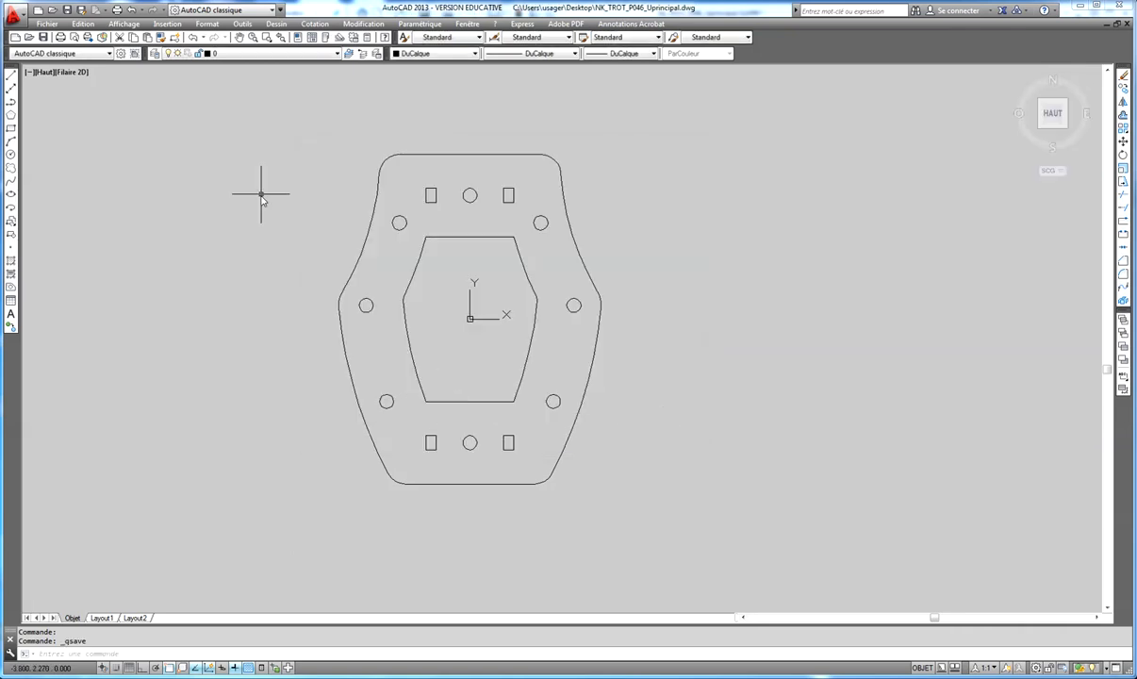
left_click(1127, 24)
left_click(42, 24)
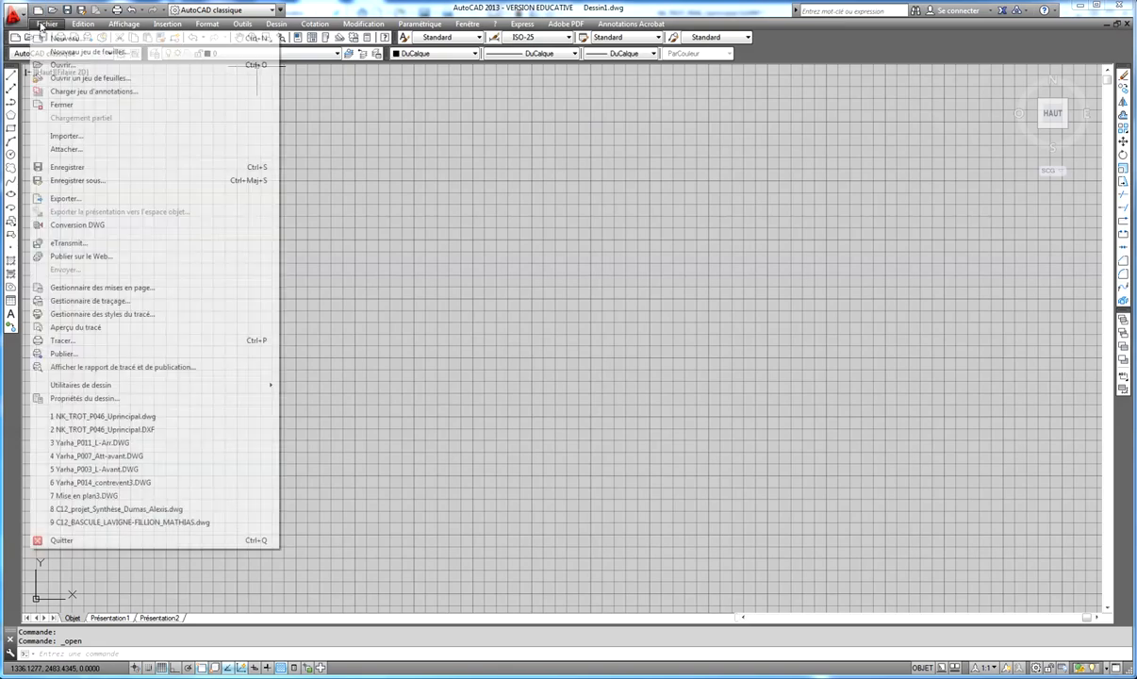
left_click(56, 65)
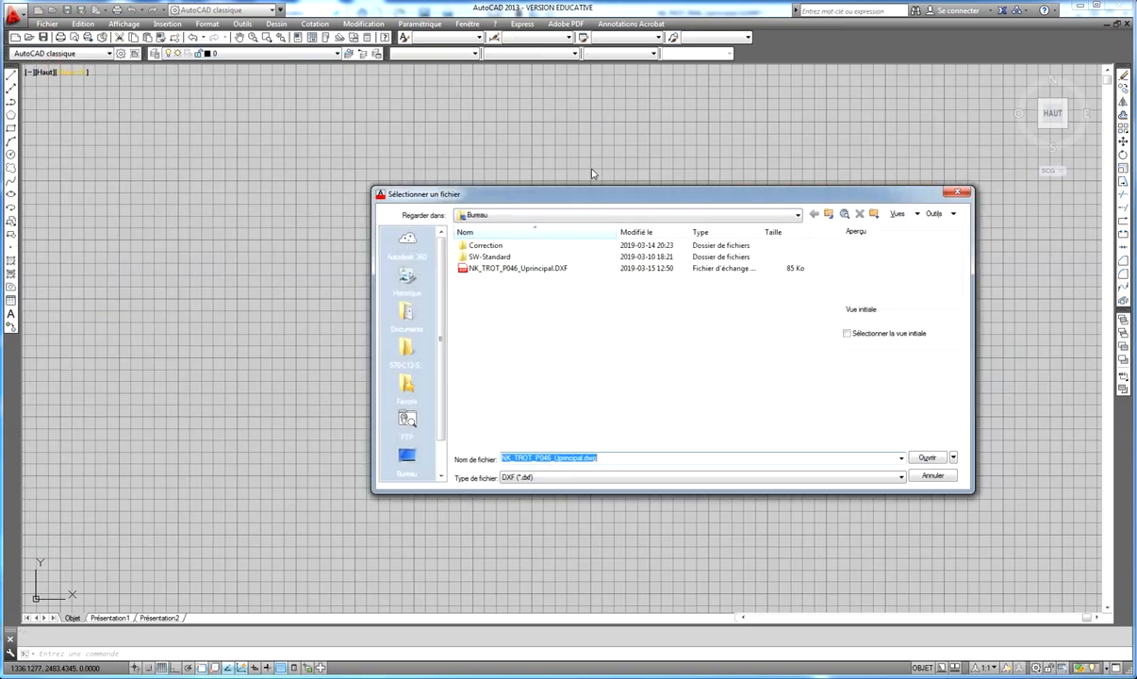
left_click(932, 475)
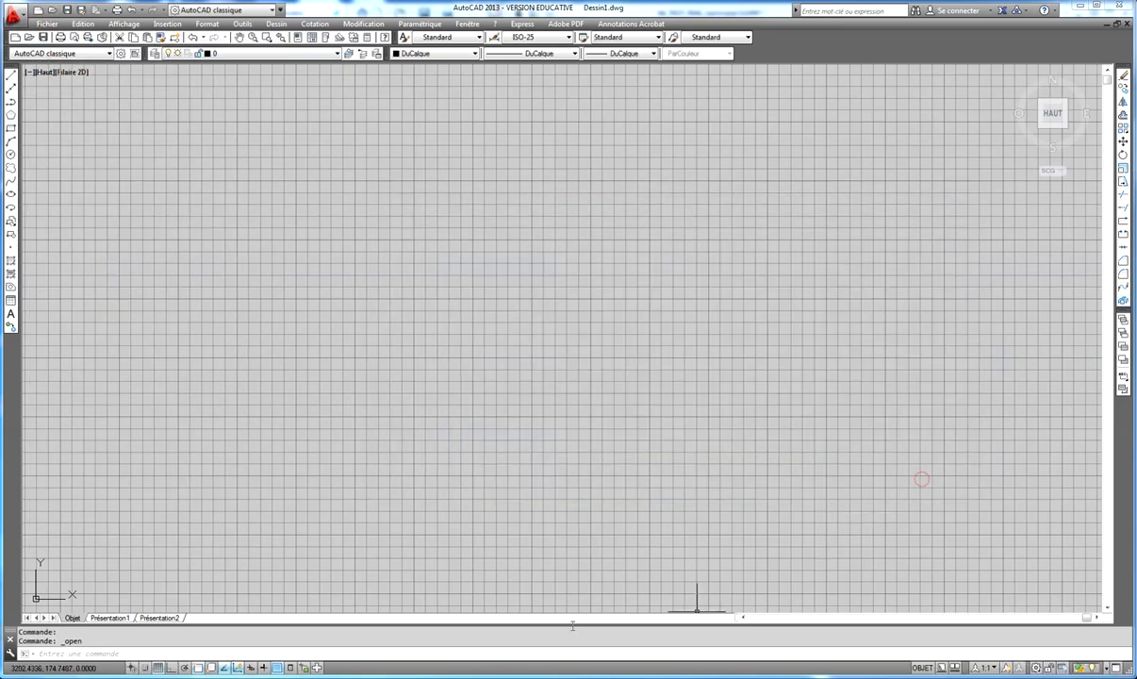
- Switch to SOLIDWORKS and open NK_TROT_P046_Uprincipal.dwg from the desktop as a new drawing converted to SOLIDWORKS entities
mouse_move(569, 675)
left_click(608, 632)
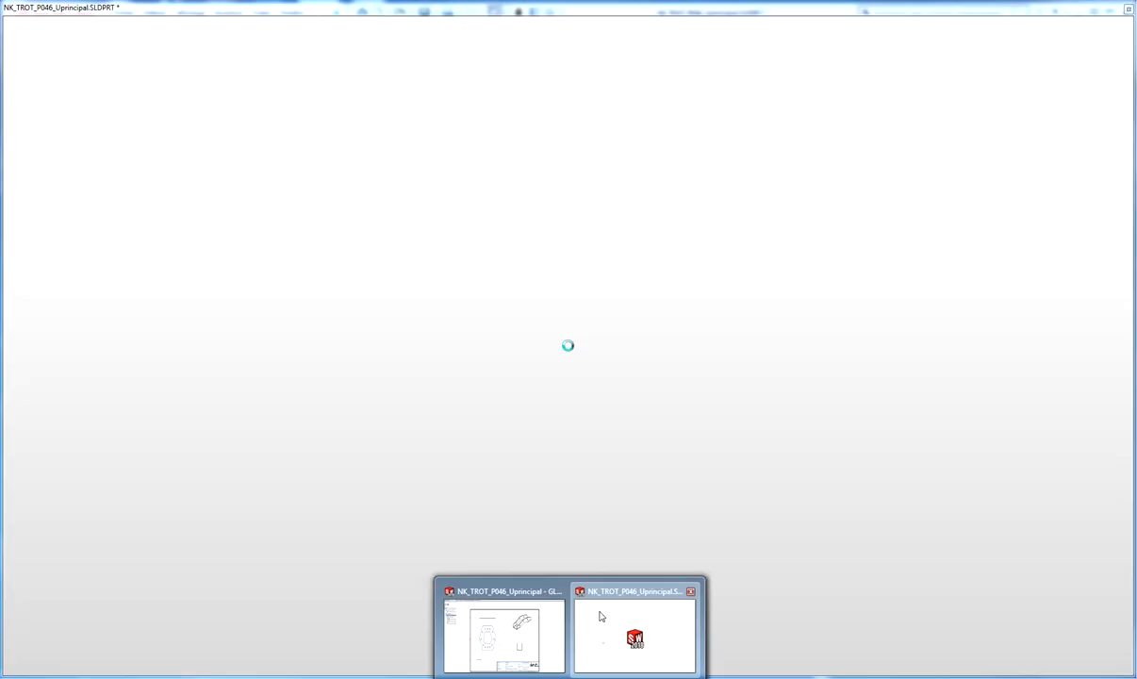
left_click(119, 11)
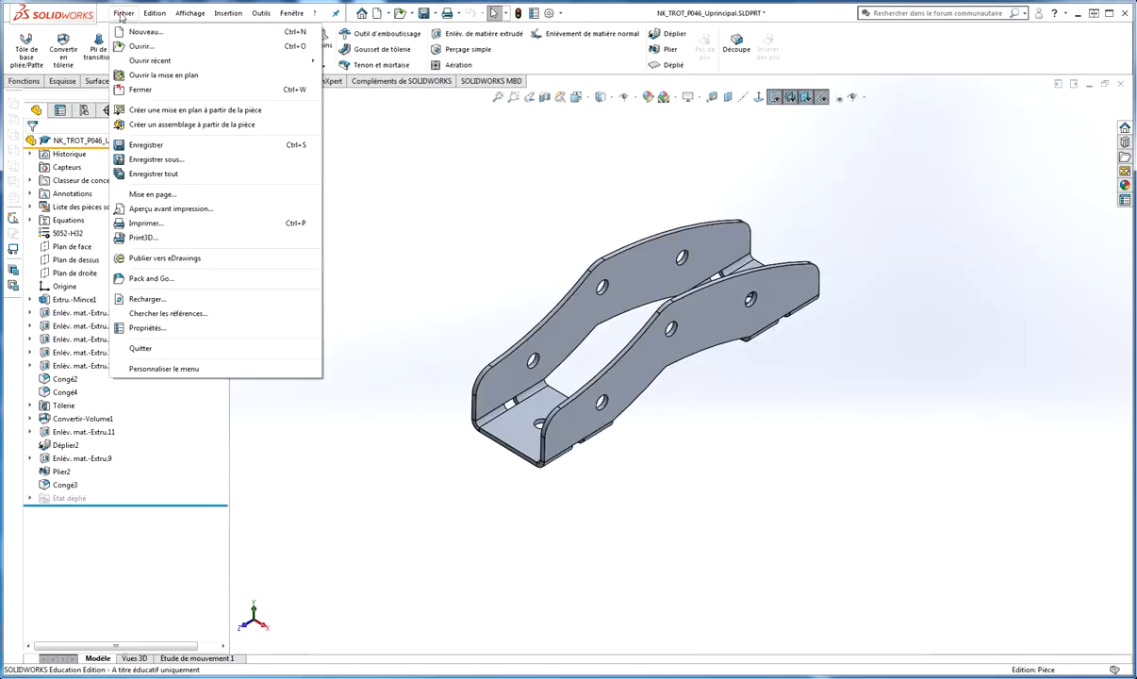
left_click(132, 43)
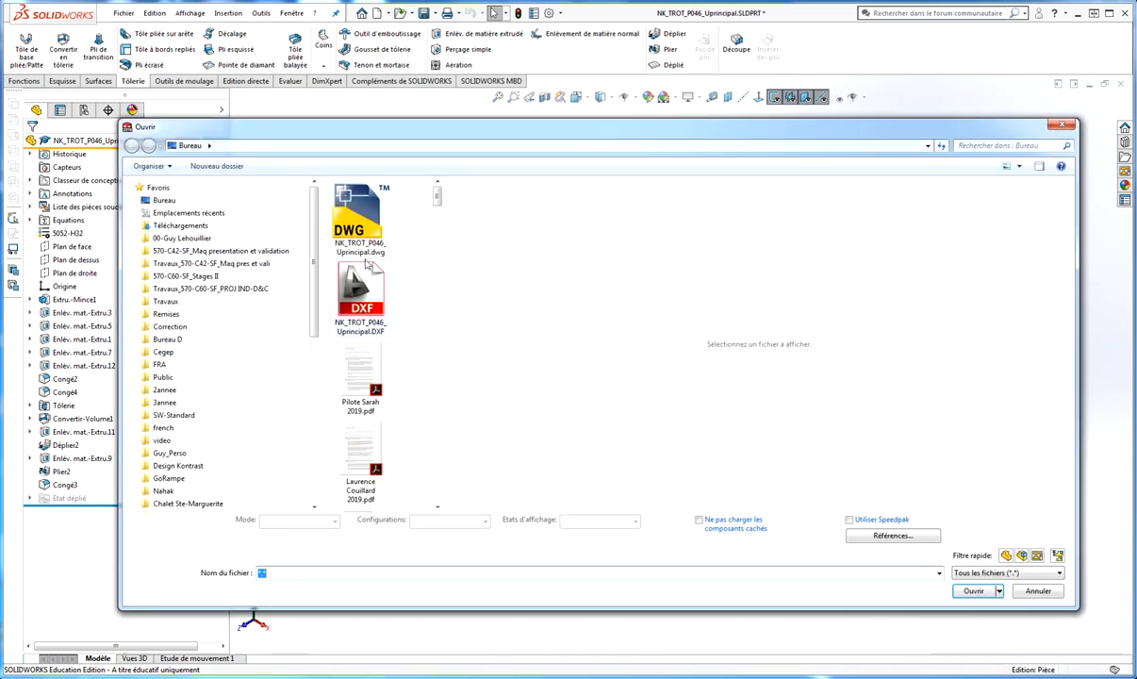
left_click(361, 247)
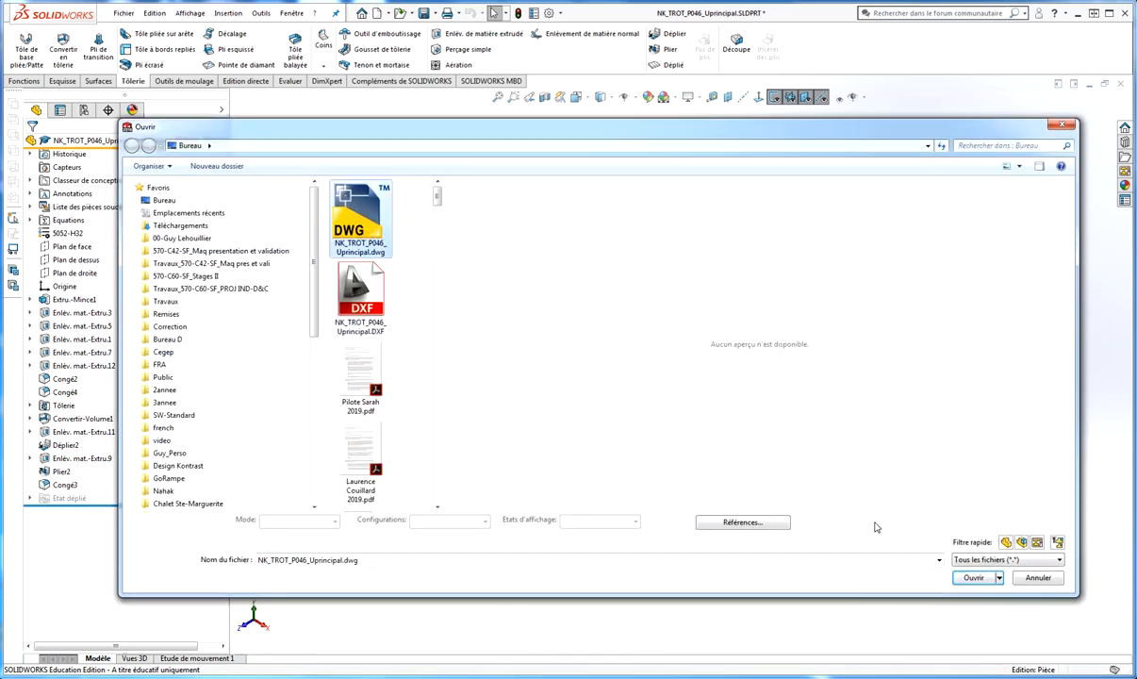
left_click(971, 577)
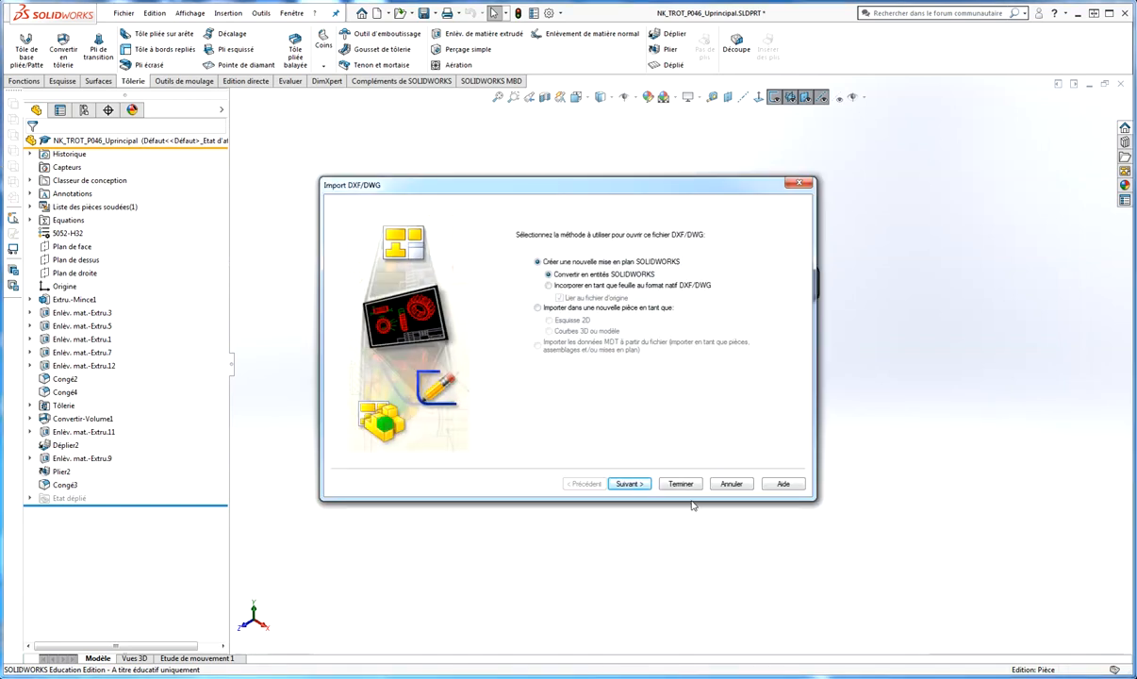
left_click(681, 482)
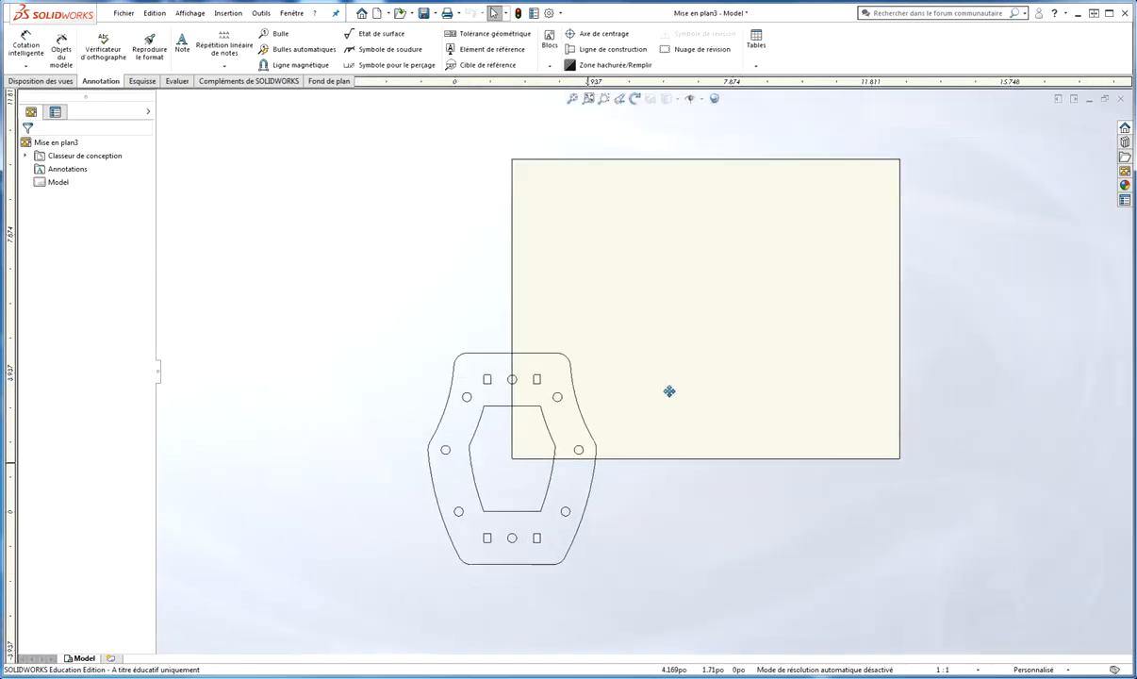
middle_click_drag(669, 391, 780, 305)
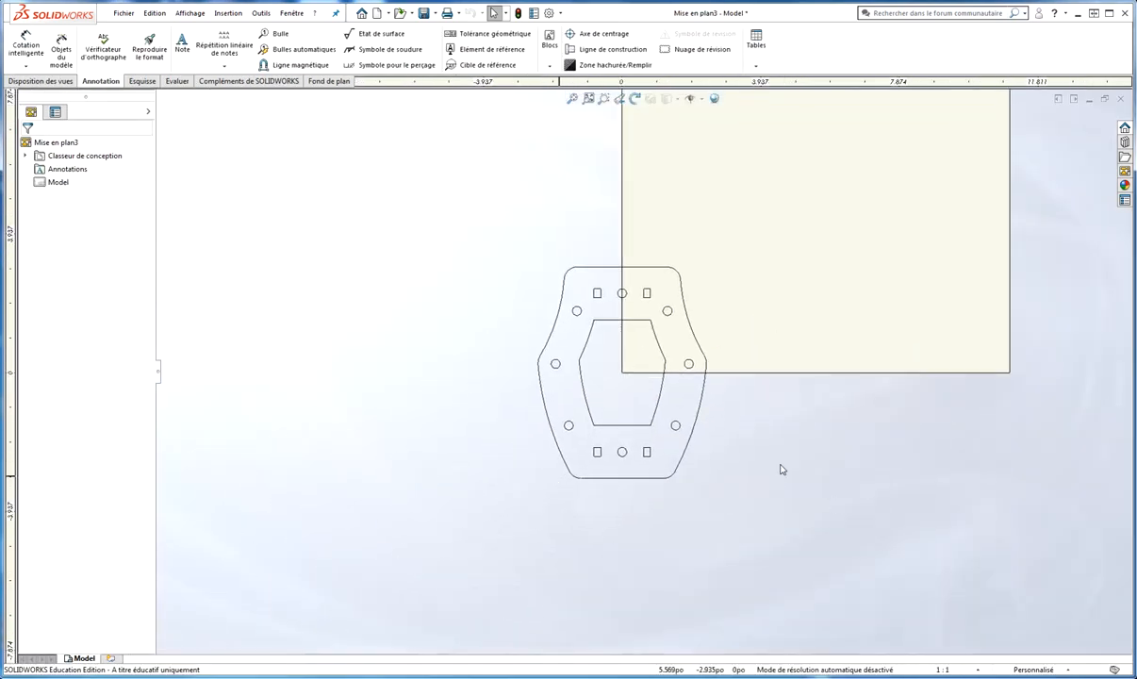
scroll(758, 396, "down", 1)
scroll(746, 408, "down", 1)
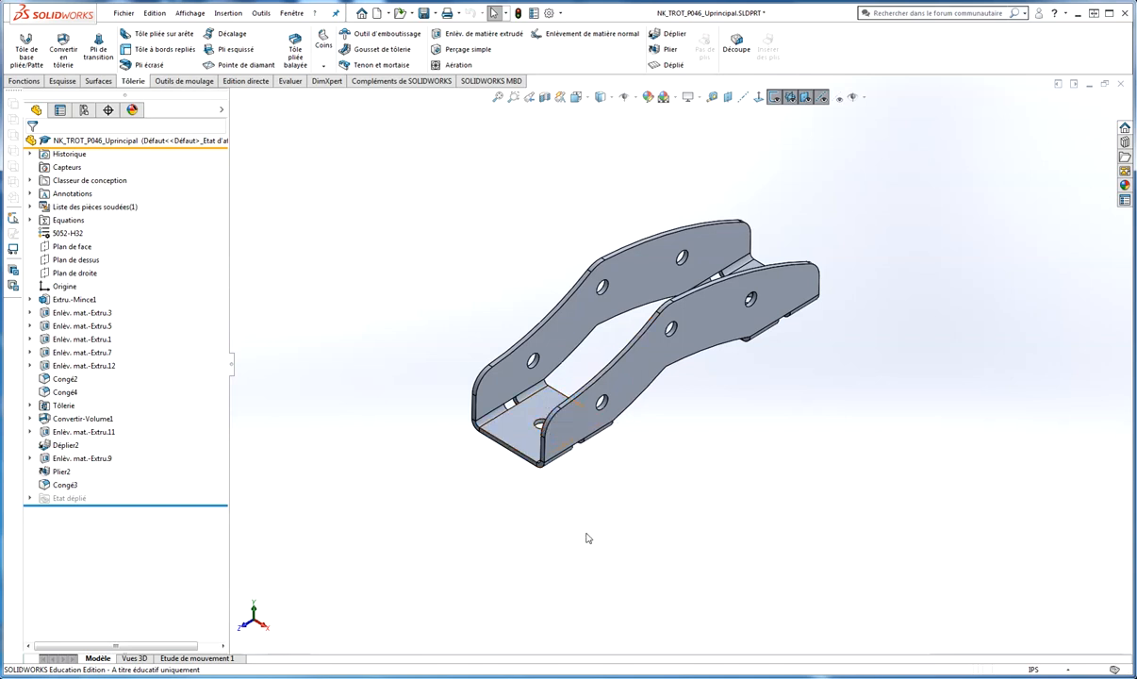
- Switch to the part's dimensioned drawing and review the properties of the flat-pattern view, including its scale options
mouse_move(533, 669)
left_click(457, 641)
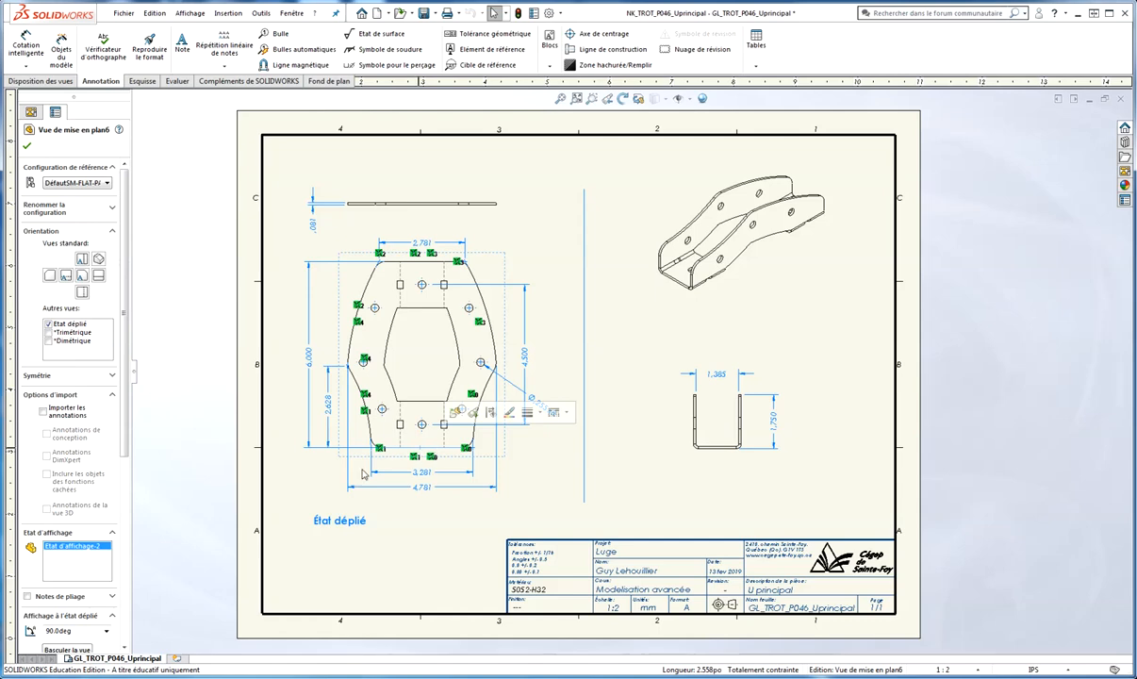
scroll(88, 595, "down", 5)
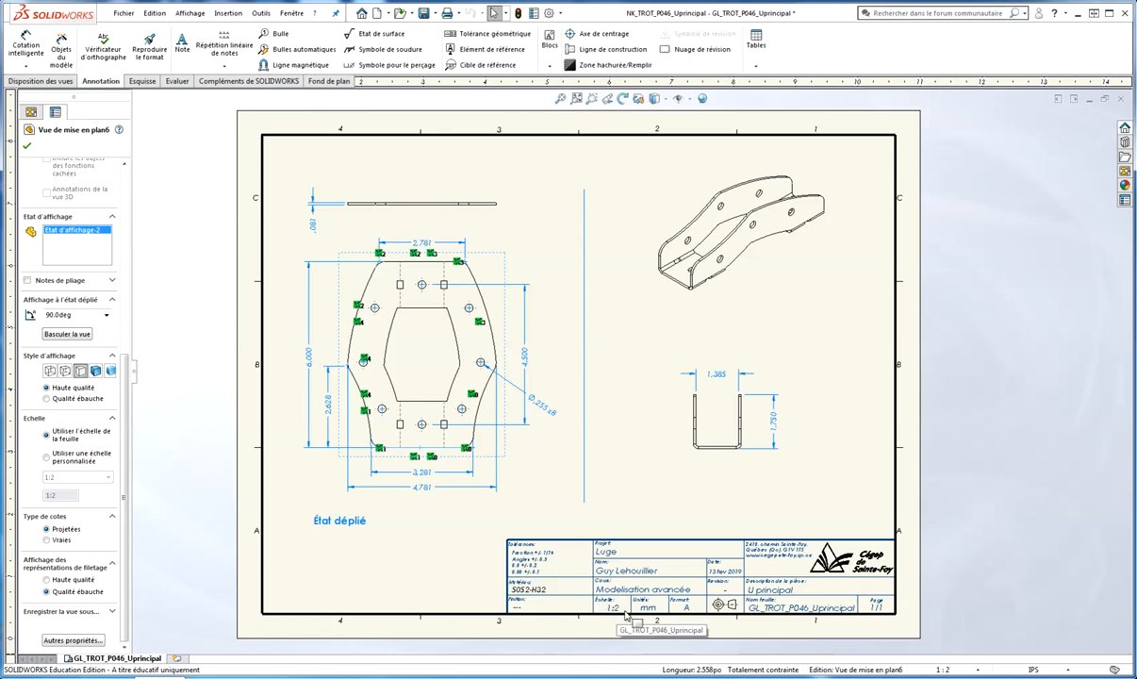
left_click(540, 460)
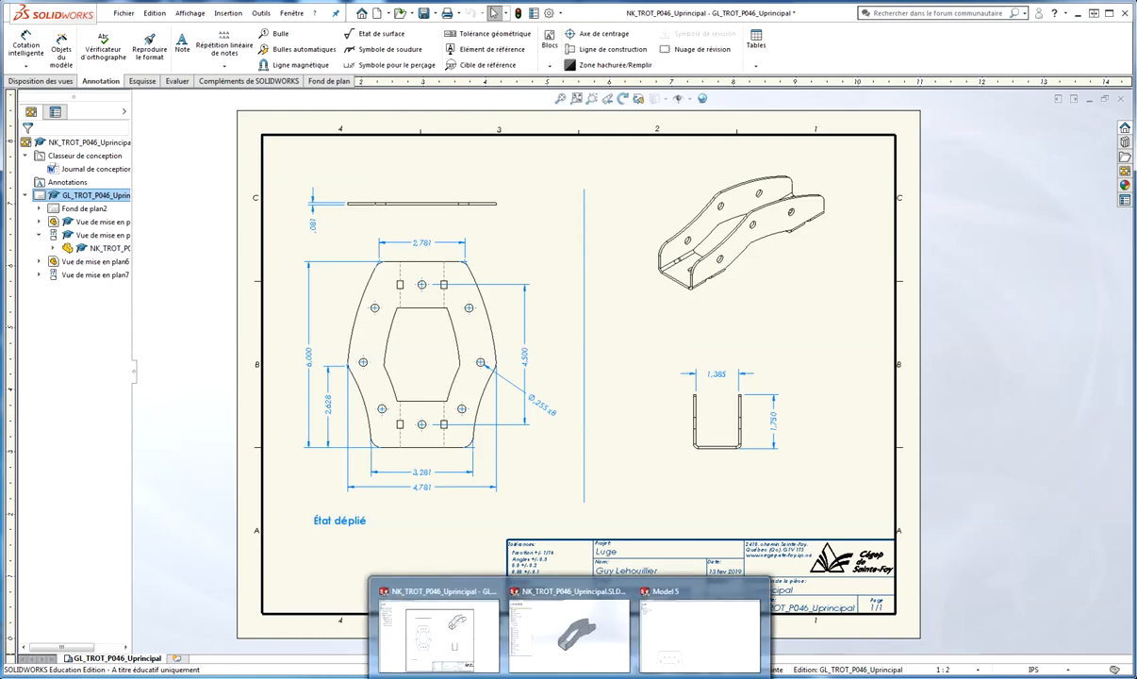
- Return to the U-shaped sheet-metal part model and inspect it from slightly different angles
left_click(578, 645)
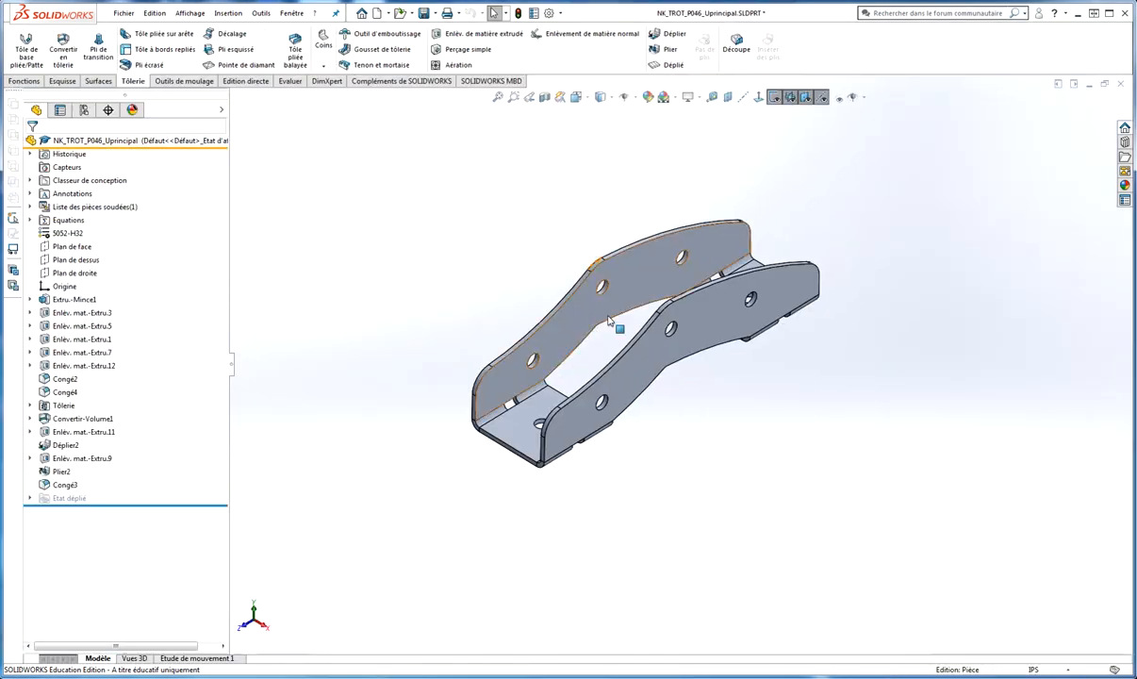
middle_click_drag(675, 460, 662, 448)
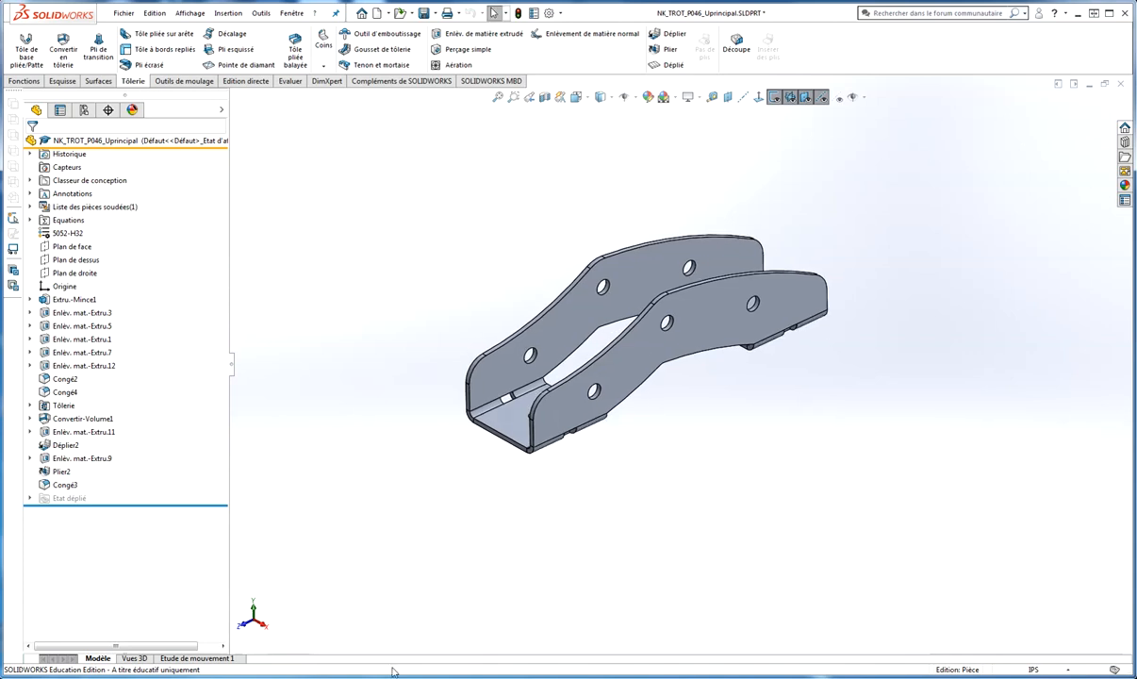
middle_click_drag(639, 459, 636, 467)
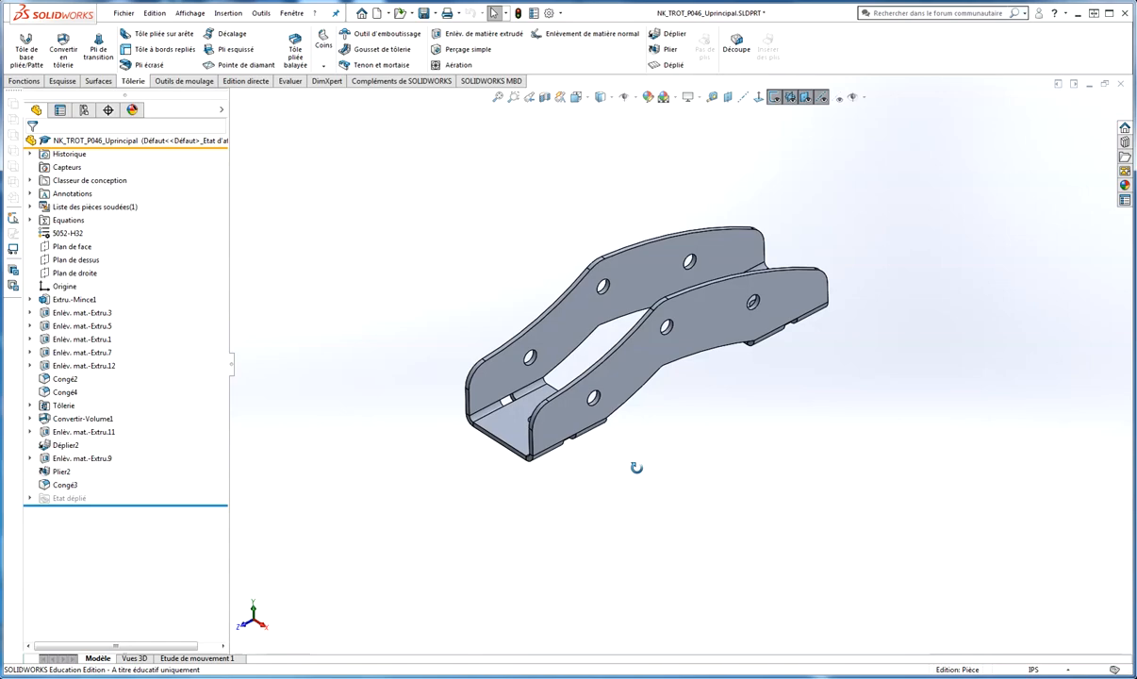